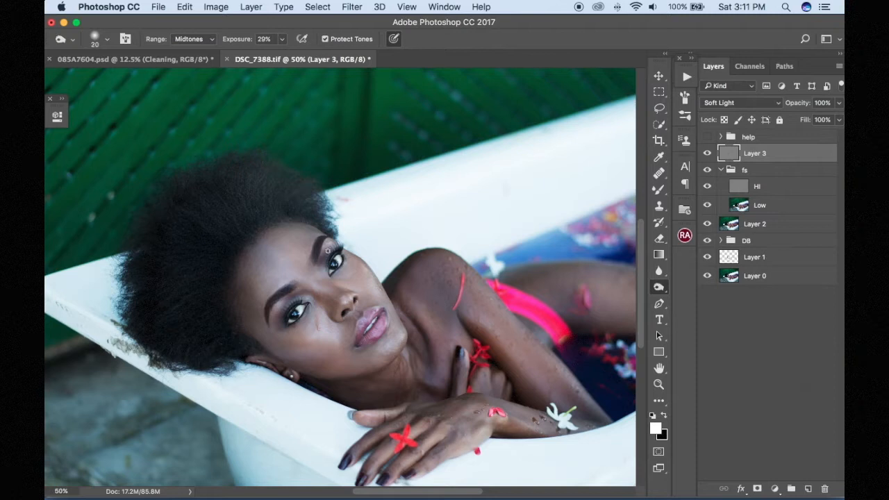
- Add a new gray-filled layer above the eyes layer and set its blending mode to Soft Light
{"action": "key", "text": "bracketright"}
{"action": "key", "text": "bracketright"}
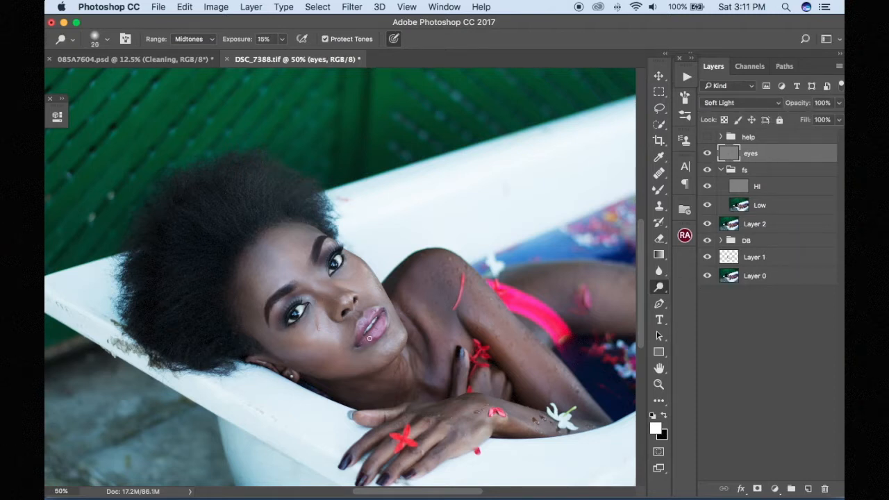
{"action": "scroll", "coordinate": [370, 338], "scroll_direction": "down", "scroll_amount": 3}
{"action": "scroll", "coordinate": [369, 339], "scroll_direction": "right", "scroll_amount": 1}
{"action": "key", "text": "super+minus"}
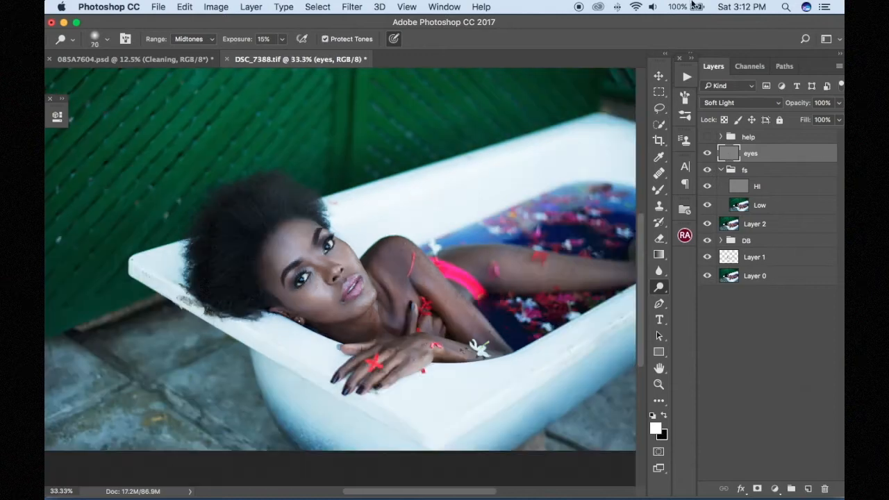
{"action": "key", "text": "alt+shift+super+n"}
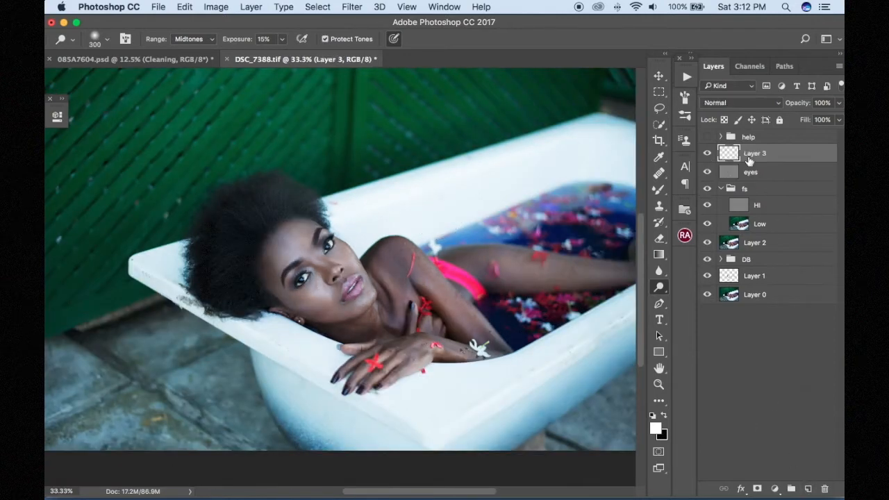
{"action": "key", "text": "shift+F5"}
{"action": "key", "text": "Return"}
{"action": "left_click", "coordinate": [730, 104]}
{"action": "left_click", "coordinate": [731, 249]}
- Rename the new Soft Light layer "contour"
{"action": "double_click", "coordinate": [755, 153]}
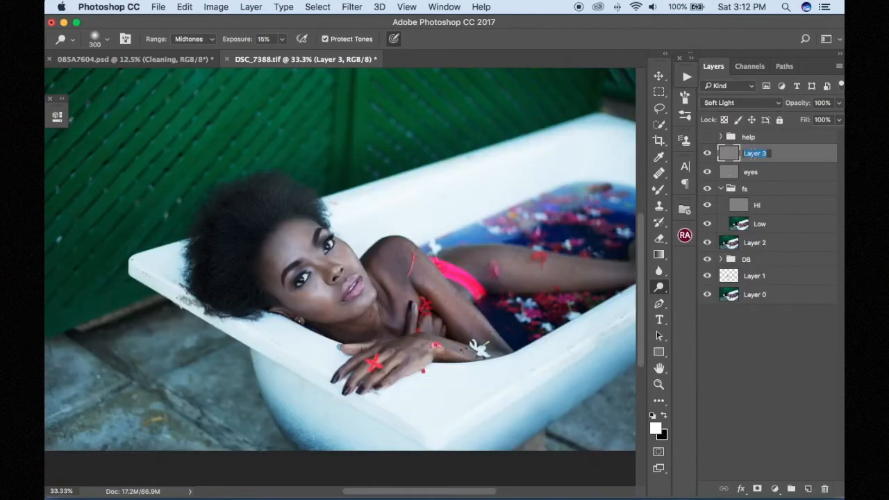
{"action": "type", "text": "contour"}
{"action": "key", "text": "Return"}
- Show the help group and set the Brush tool's flow to 3% for painting on the contour layer
{"action": "left_click", "coordinate": [707, 137]}
{"action": "left_click", "coordinate": [659, 189]}
{"action": "left_click", "coordinate": [701, 186]}
{"action": "type", "text": "3"}
{"action": "key", "text": "Return"}
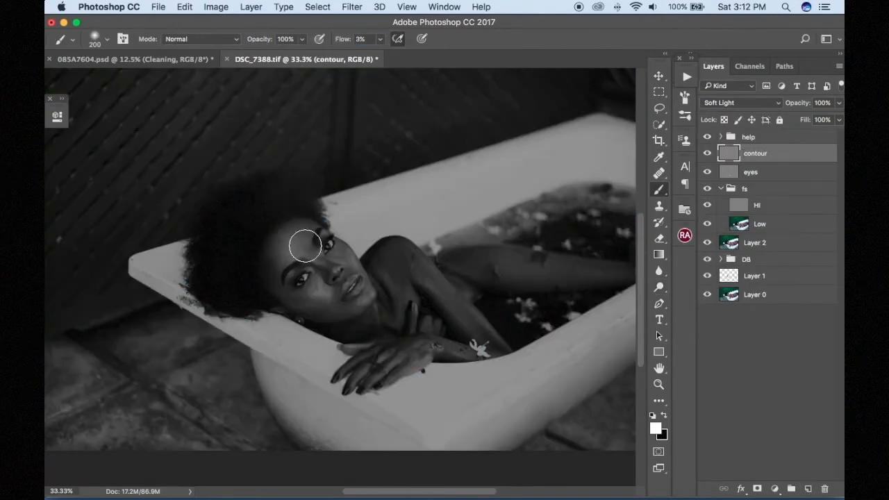
- Reduce the brush size for detailed contouring on the woman's face
{"action": "key", "text": "bracketleft"}
{"action": "key", "text": "bracketleft"}
{"action": "key", "text": "bracketleft"}
{"action": "key", "text": "bracketleft"}
{"action": "key", "text": "bracketleft"}
{"action": "key", "text": "bracketleft"}
{"action": "key", "text": "bracketleft"}
{"action": "key", "text": "bracketleft"}
{"action": "key", "text": "bracketleft"}
- Compare the image with and without the contour layer, and hide the help group
{"action": "left_click", "coordinate": [708, 153]}
{"action": "left_click", "coordinate": [708, 154]}
{"action": "left_click", "coordinate": [707, 137]}
{"action": "key", "text": "bracketright"}
{"action": "key", "text": "bracketright"}
{"action": "key", "text": "bracketright"}
{"action": "key", "text": "bracketright"}
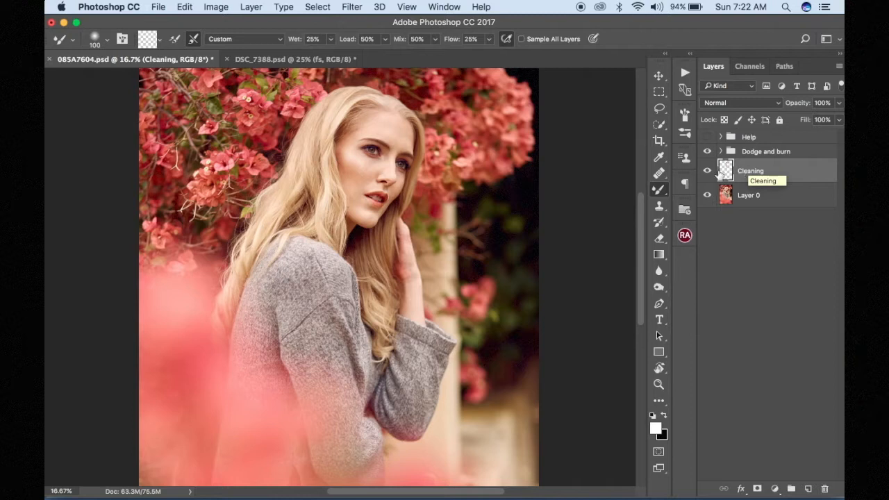
- Compare the portrait in 085A7604.psd with and without the Cleaning layer and the Dodge and burn group
{"action": "left_click", "coordinate": [706, 174]}
{"action": "left_click", "coordinate": [706, 173]}
{"action": "left_click", "coordinate": [706, 173]}
{"action": "left_click", "coordinate": [706, 174]}
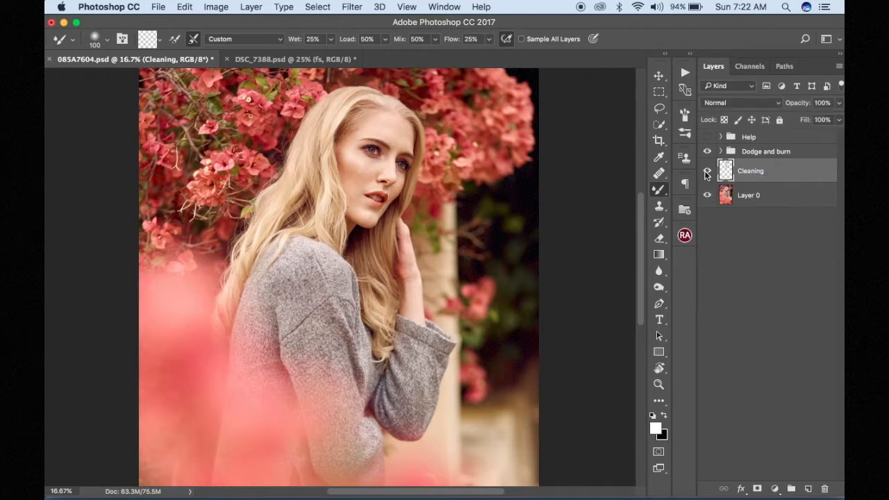
{"action": "left_click", "coordinate": [707, 152]}
{"action": "left_click", "coordinate": [708, 152]}
{"action": "left_click", "coordinate": [707, 152]}
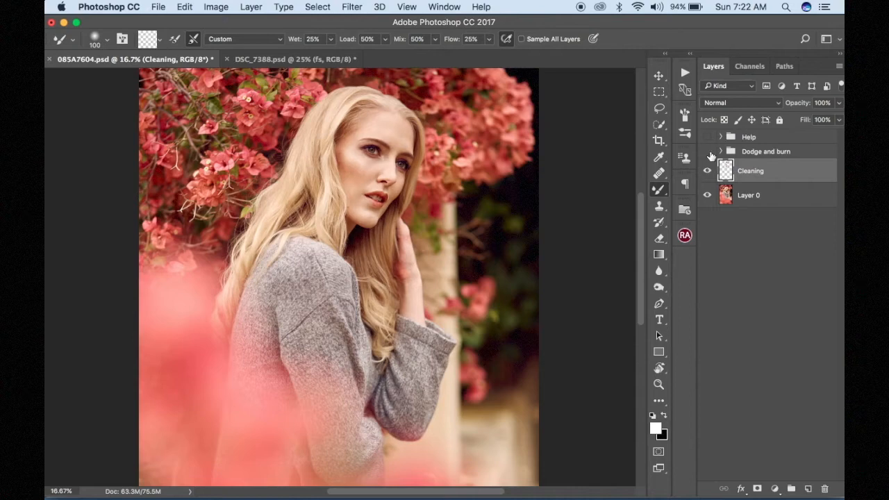
{"action": "left_click", "coordinate": [708, 154]}
- View the bathtub image in DSC_7388.psd and return to 085A7604.psd
{"action": "left_click", "coordinate": [292, 59]}
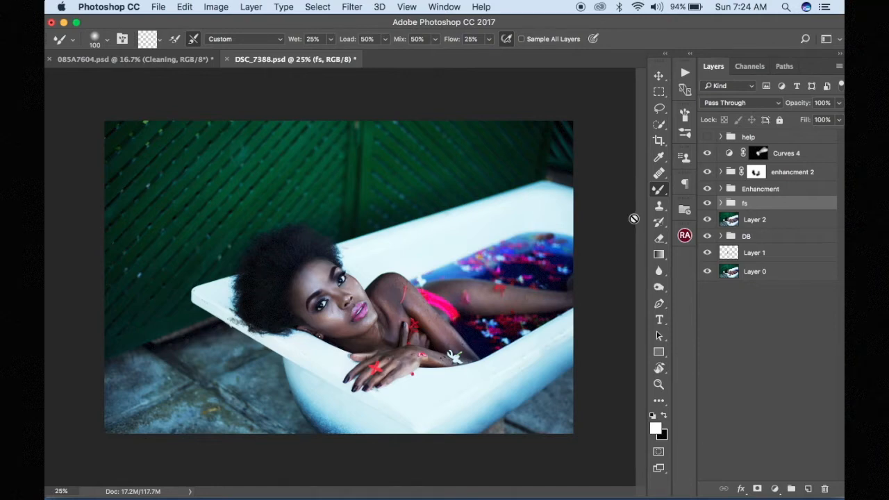
{"action": "left_click", "coordinate": [130, 62]}
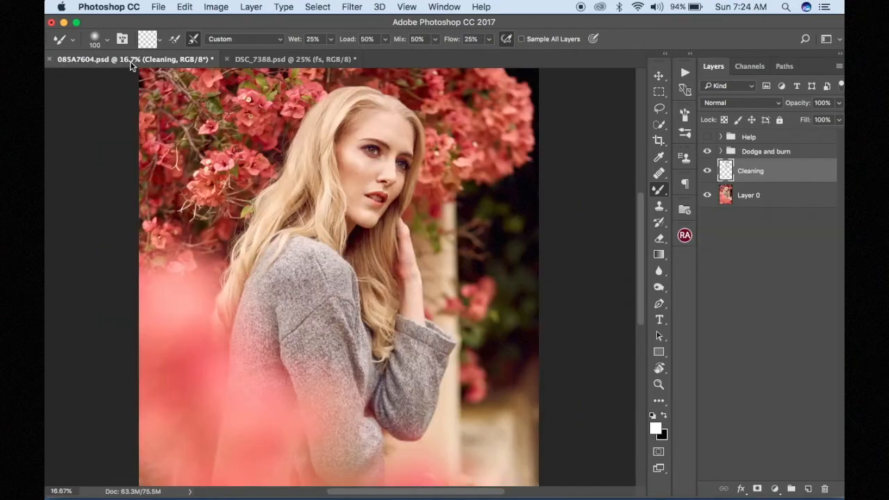
- Select the Dodge and burn group and compare the portrait with and without its effect
{"action": "left_click", "coordinate": [753, 154]}
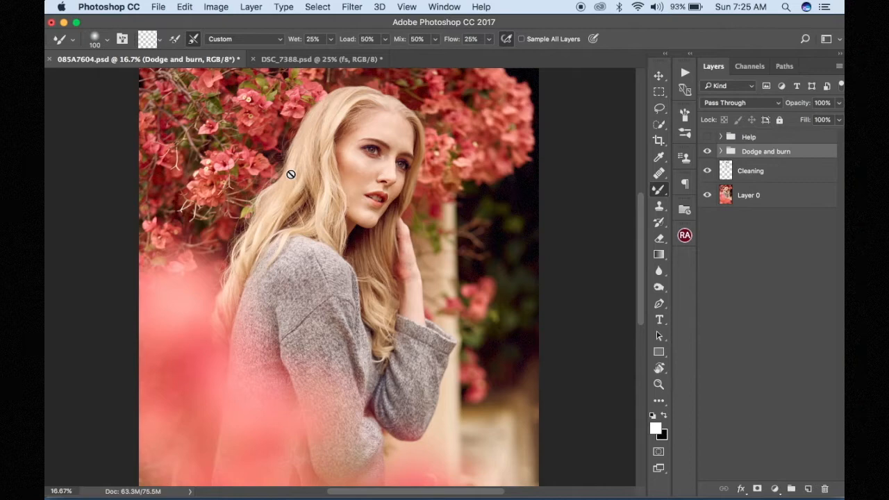
{"action": "left_click", "coordinate": [711, 151]}
{"action": "left_click", "coordinate": [711, 152]}
{"action": "left_click", "coordinate": [711, 152]}
{"action": "left_click", "coordinate": [711, 151]}
{"action": "left_click", "coordinate": [711, 152]}
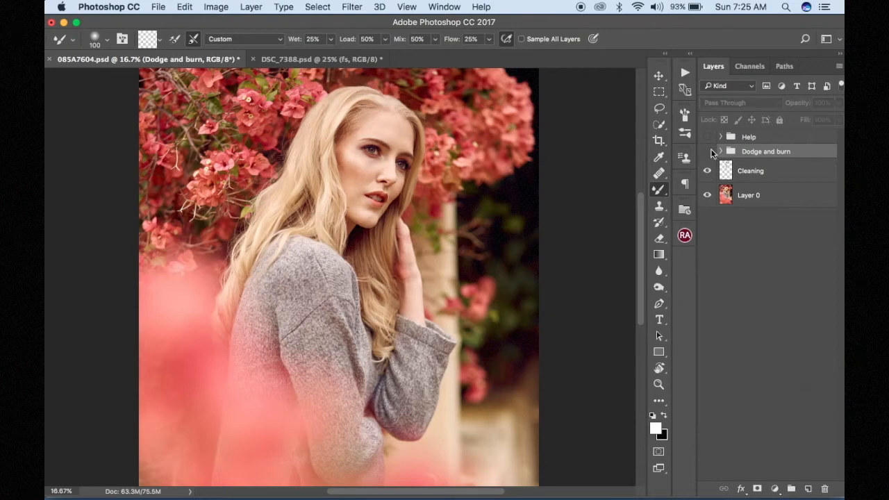
{"action": "left_click", "coordinate": [710, 152]}
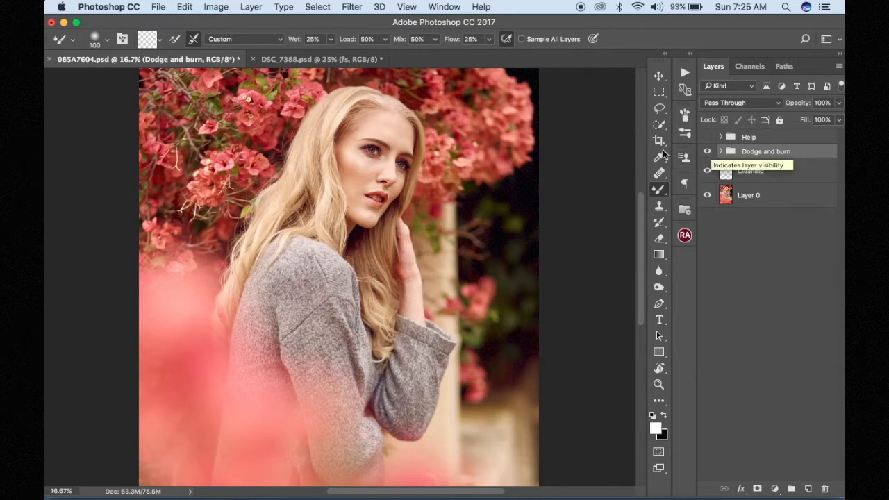
- Add a new Soft Light layer above the Dodge and burn group and fill it with 50% Gray
{"action": "key", "text": "super+minus"}
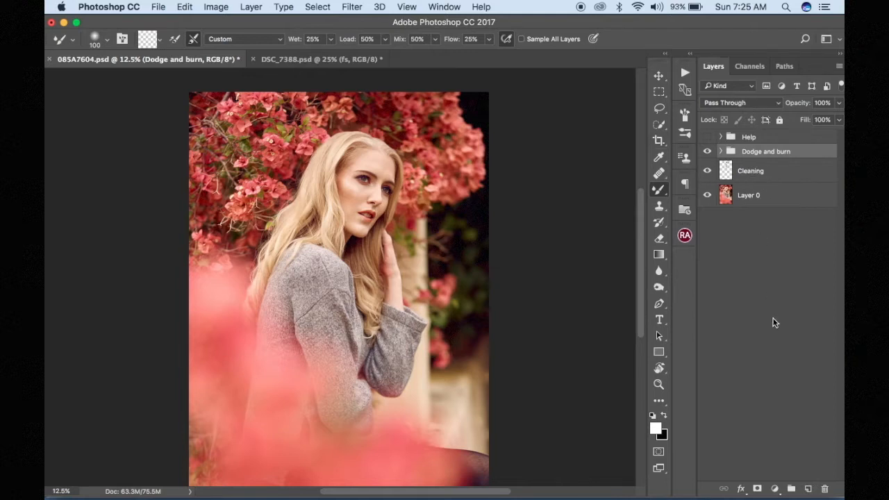
{"action": "left_click", "coordinate": [808, 488]}
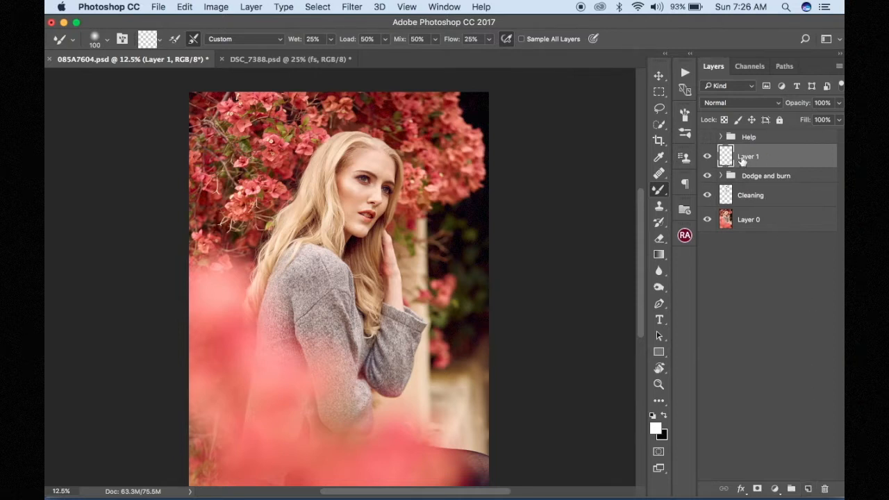
{"action": "left_click", "coordinate": [719, 104]}
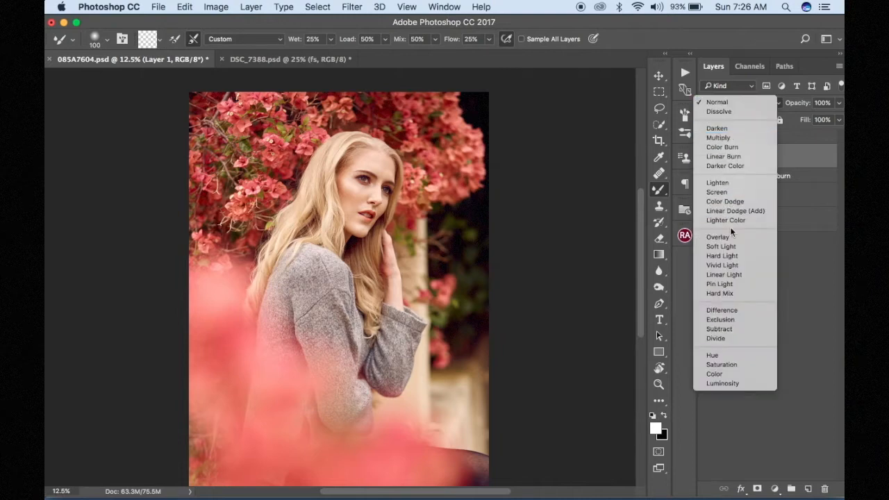
{"action": "left_click", "coordinate": [711, 246]}
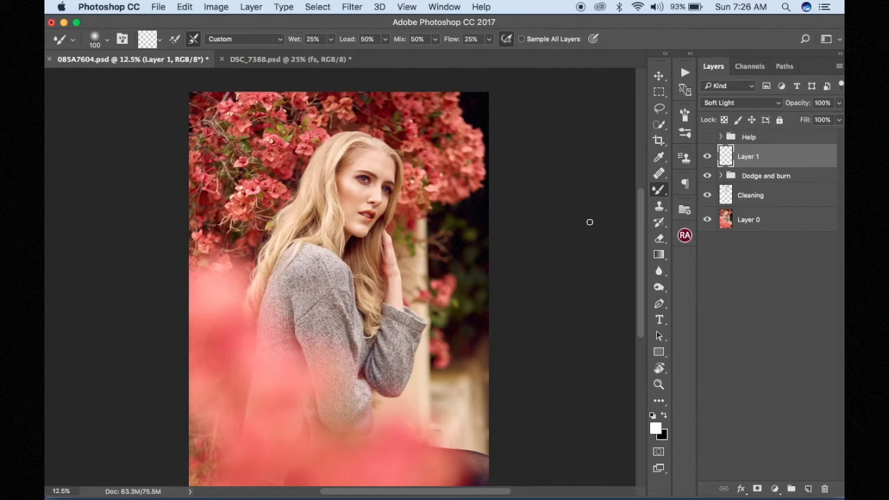
{"action": "key", "text": "shift+BackSpace"}
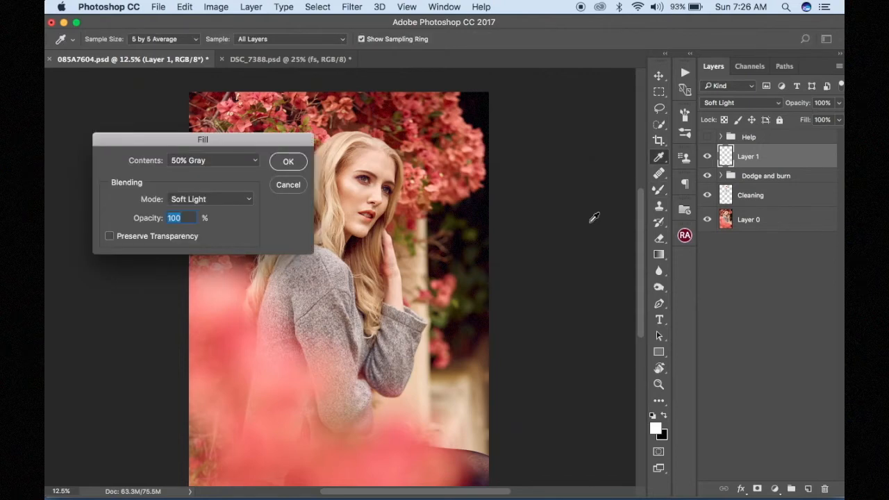
{"action": "left_click", "coordinate": [287, 164]}
{"action": "key", "text": "b"}
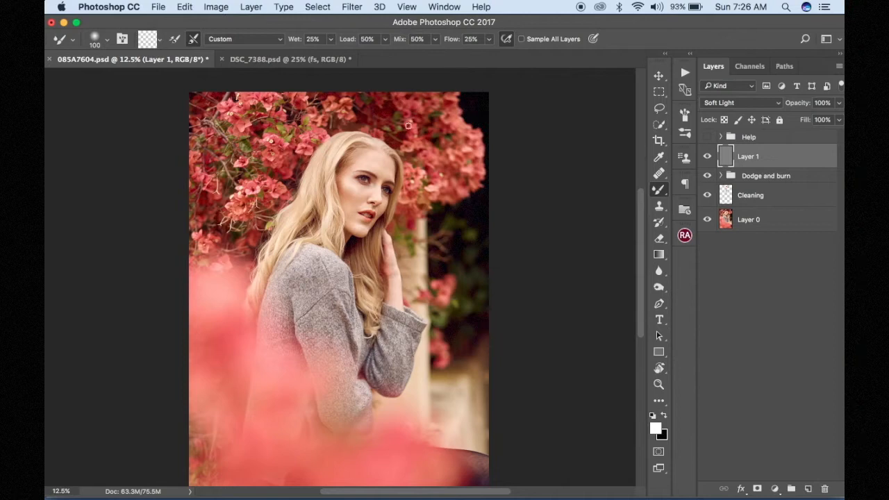
- Try the gray layer in Normal blending mode to inspect its fill, and undo the change
{"action": "left_click", "coordinate": [706, 157]}
{"action": "left_click", "coordinate": [726, 104]}
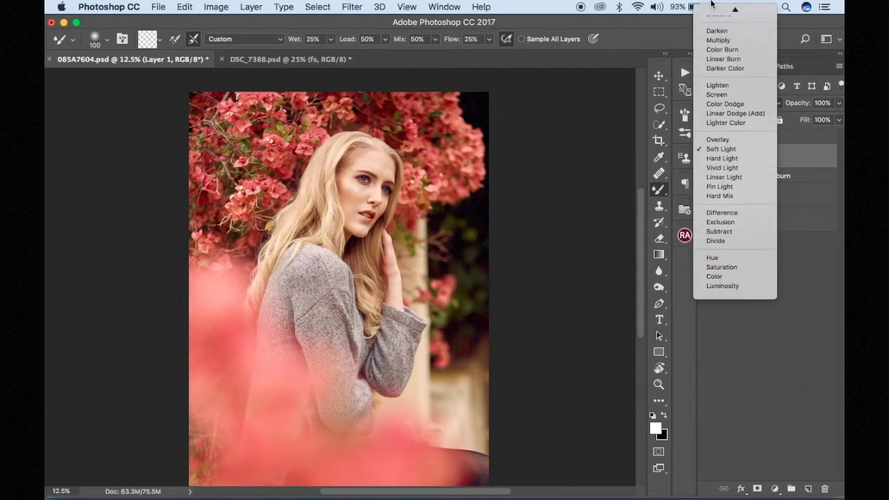
{"action": "left_click", "coordinate": [718, 11]}
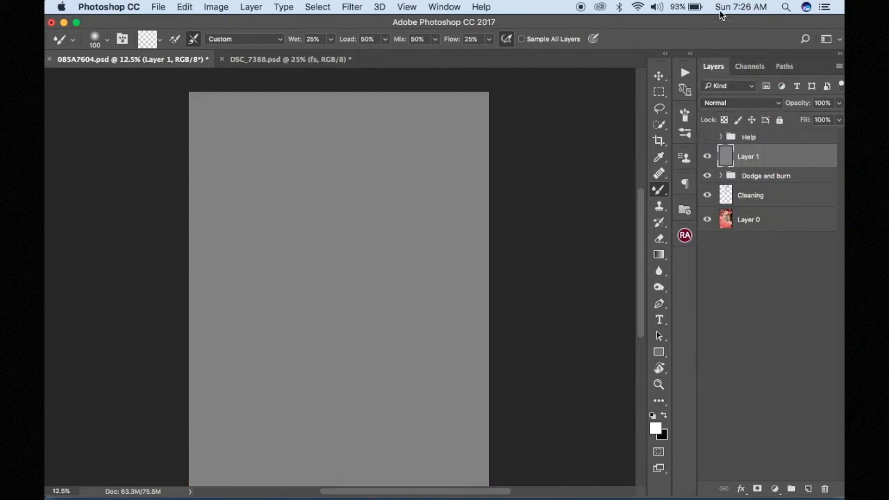
{"action": "left_click", "coordinate": [716, 103]}
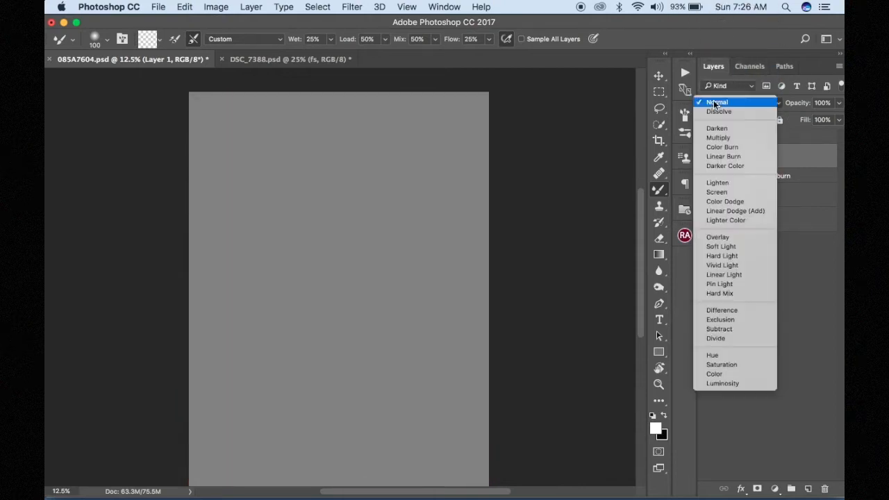
{"action": "left_click", "coordinate": [613, 161]}
{"action": "key", "text": "super+z"}
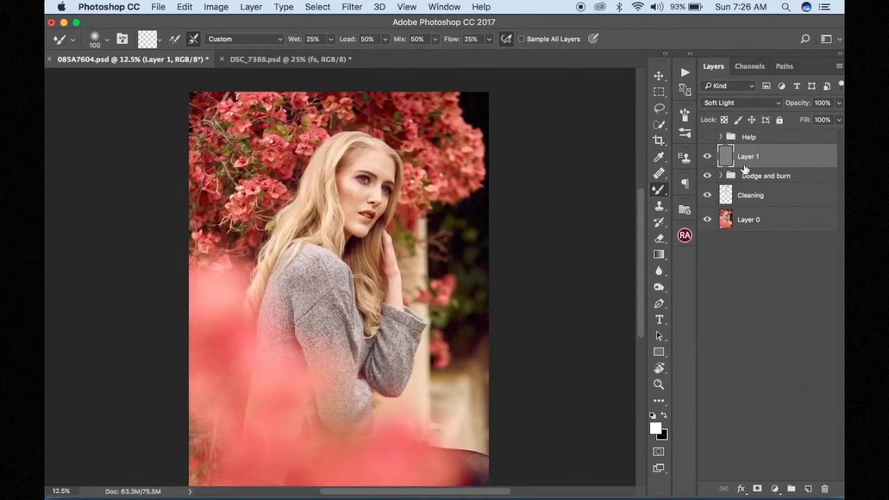
- Rename the gray Soft Light layer "dodge"
{"action": "double_click", "coordinate": [754, 157]}
{"action": "type", "text": "dodge"}
{"action": "key", "text": "Return"}
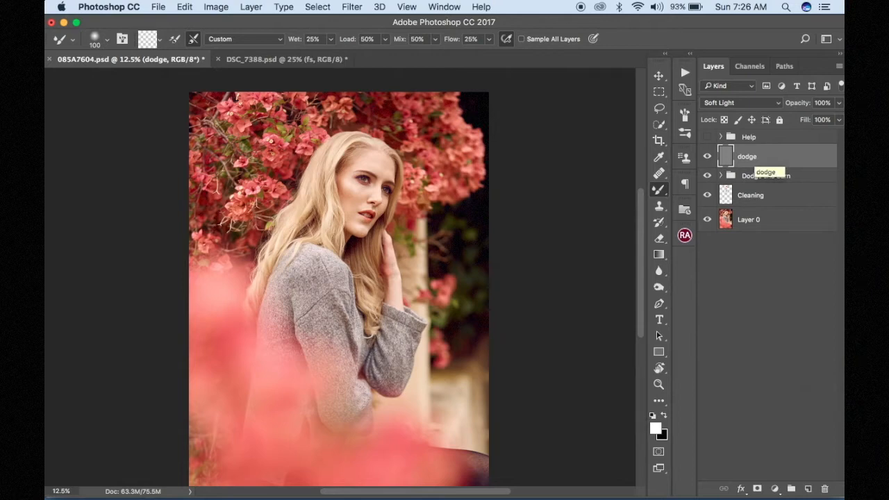
- Duplicate the dodge layer and name the copy "burn"
{"action": "key", "text": "super+j"}
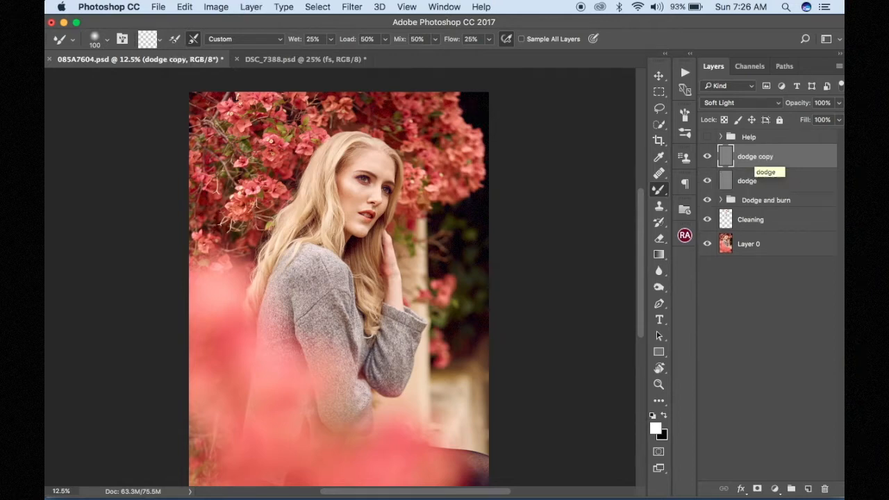
{"action": "double_click", "coordinate": [757, 158]}
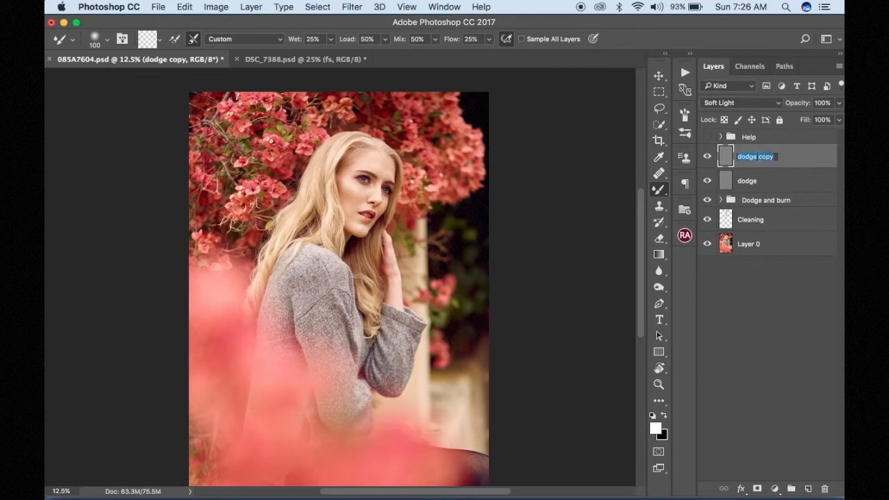
{"action": "type", "text": "burn"}
{"action": "key", "text": "Return"}
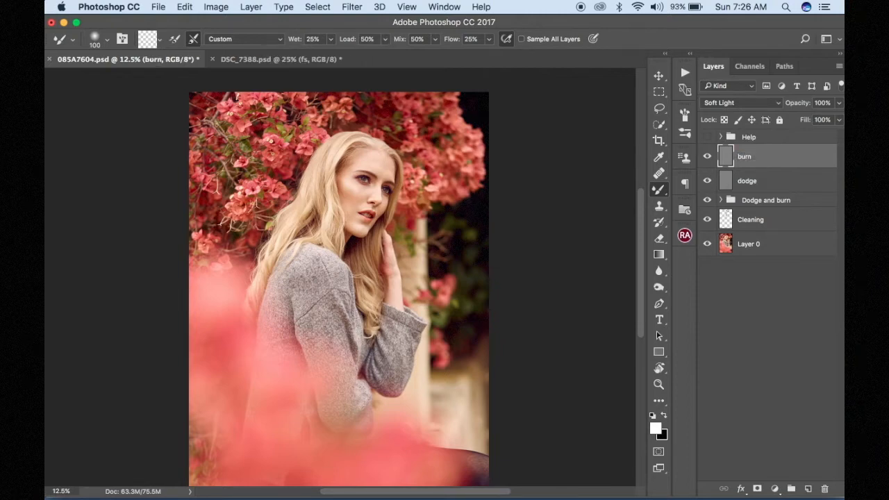
- Group the burn and dodge layers, name the group "Contour", and expand it
{"action": "left_click", "coordinate": [829, 183], "text": "shift"}
{"action": "left_click_drag", "start_coordinate": [805, 167], "coordinate": [791, 488]}
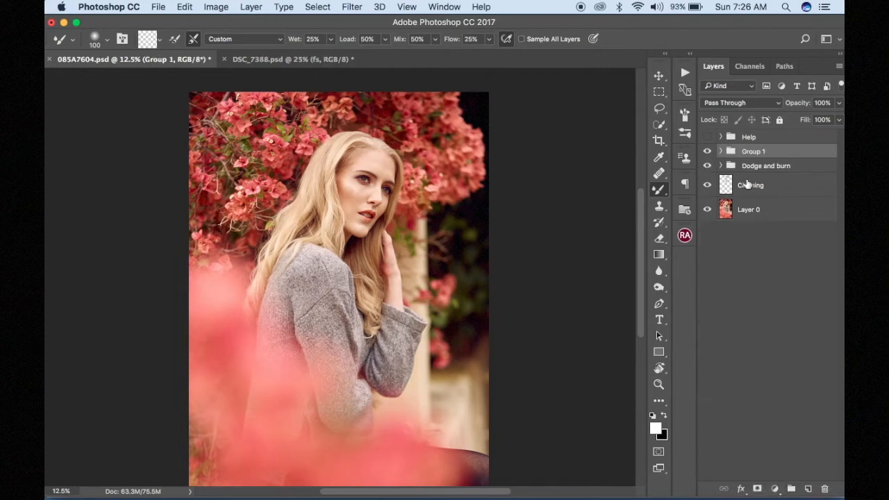
{"action": "double_click", "coordinate": [745, 152]}
{"action": "type", "text": "contour"}
{"action": "key", "text": "Return"}
{"action": "left_click", "coordinate": [720, 152]}
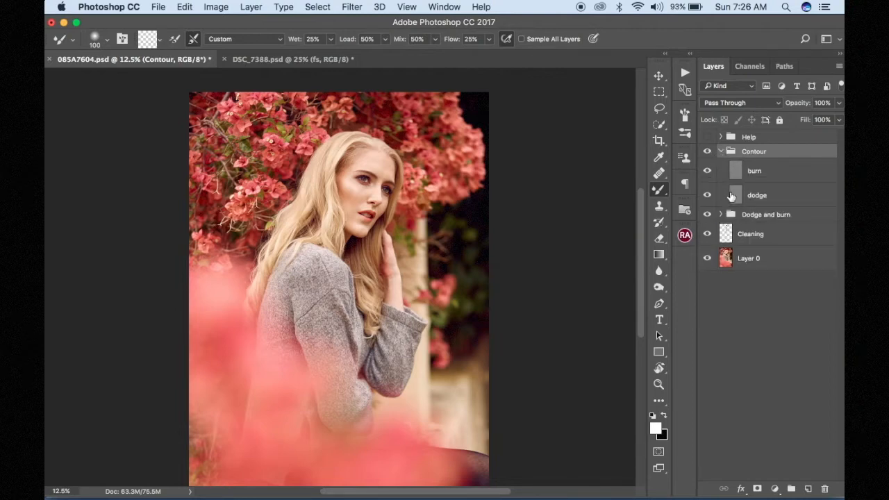
- Select the dodge layer and switch to the Brush tool with a flow of 3%
{"action": "left_click", "coordinate": [730, 196]}
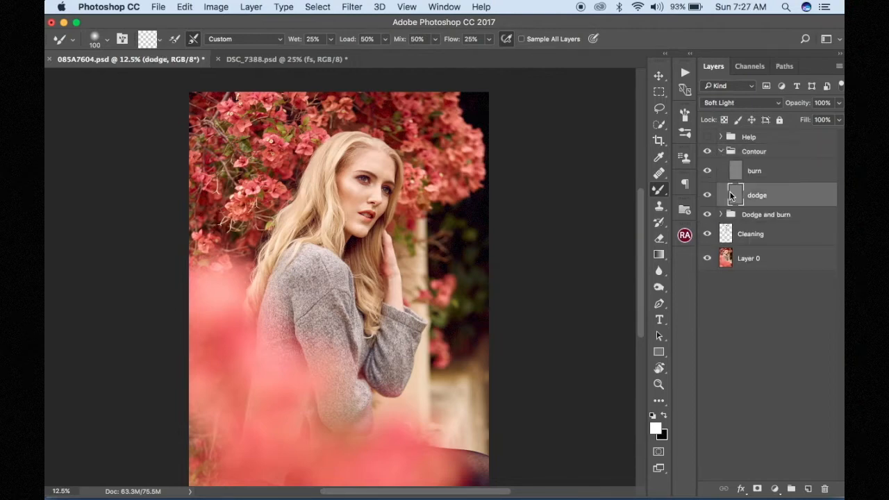
{"action": "left_click", "coordinate": [660, 193]}
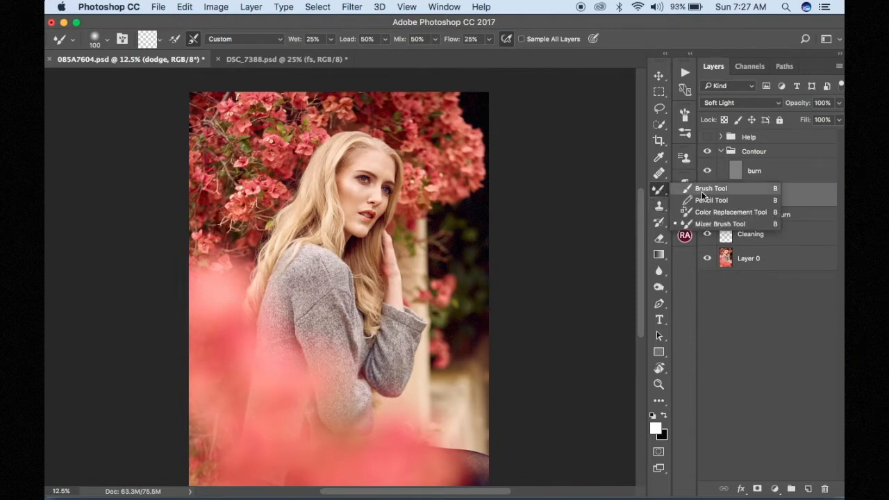
{"action": "left_click", "coordinate": [703, 189]}
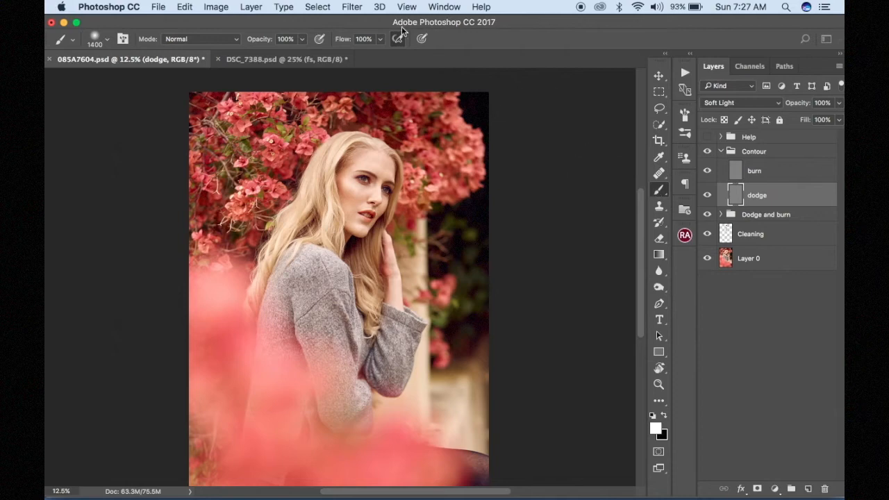
{"action": "left_click", "coordinate": [370, 38]}
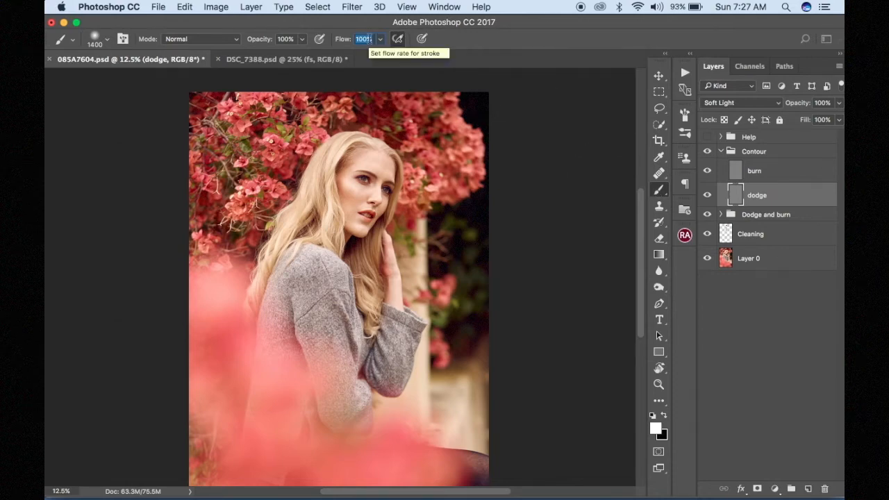
{"action": "type", "text": "3"}
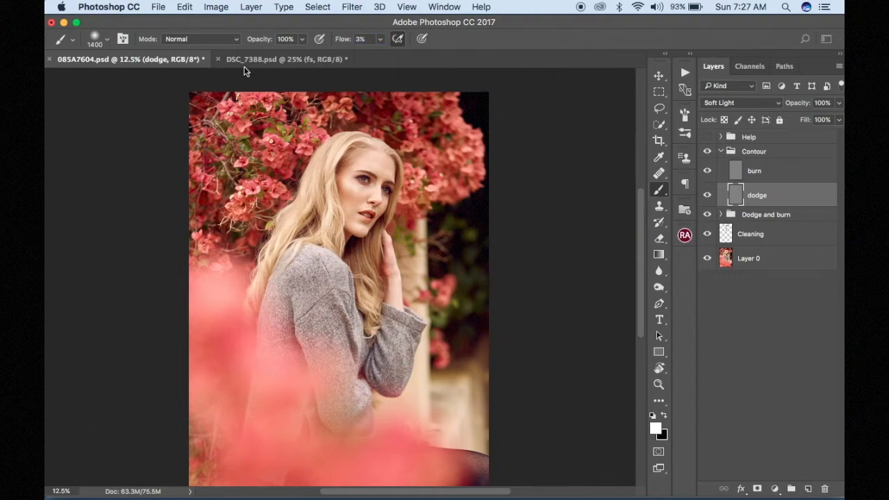
- Reduce the brush size to 500 px and show the Help group over the woman's face
{"action": "key", "text": "super+plus"}
{"action": "key", "text": "super+plus"}
{"action": "key", "text": "super+plus"}
{"action": "key", "text": "super+plus"}
{"action": "key", "text": "bracketleft"}
{"action": "key", "text": "bracketleft"}
{"action": "key", "text": "bracketleft"}
{"action": "key", "text": "bracketleft"}
{"action": "key", "text": "bracketleft"}
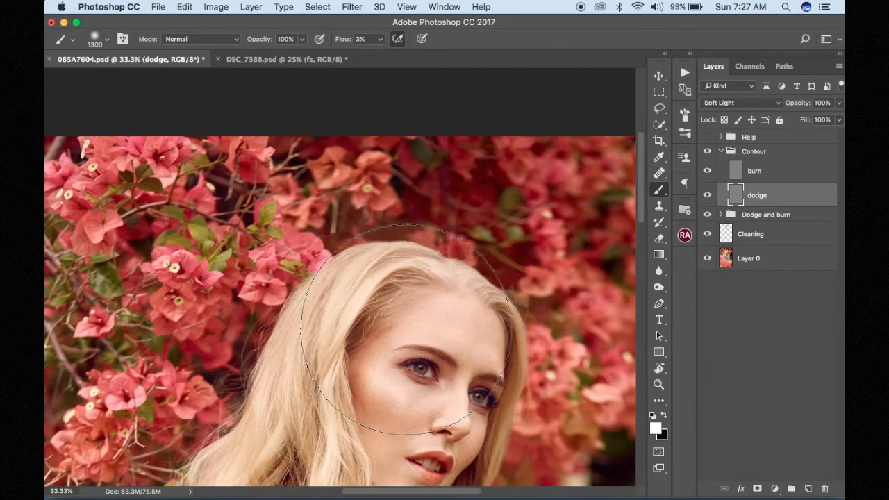
{"action": "key", "text": "bracketleft"}
{"action": "key", "text": "bracketleft"}
{"action": "key", "text": "bracketleft"}
{"action": "key", "text": "bracketleft"}
{"action": "scroll", "coordinate": [406, 330], "scroll_direction": "down", "scroll_amount": 6}
{"action": "scroll", "coordinate": [406, 330], "scroll_direction": "right", "scroll_amount": 1}
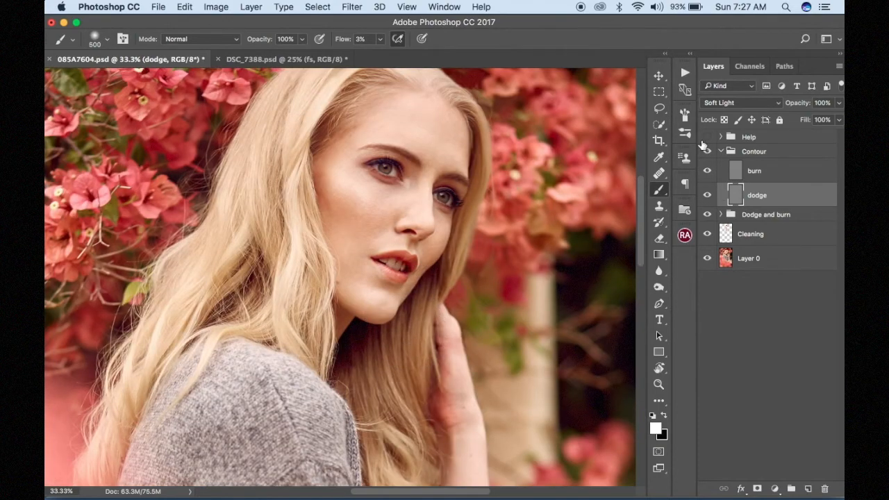
{"action": "left_click", "coordinate": [706, 138]}
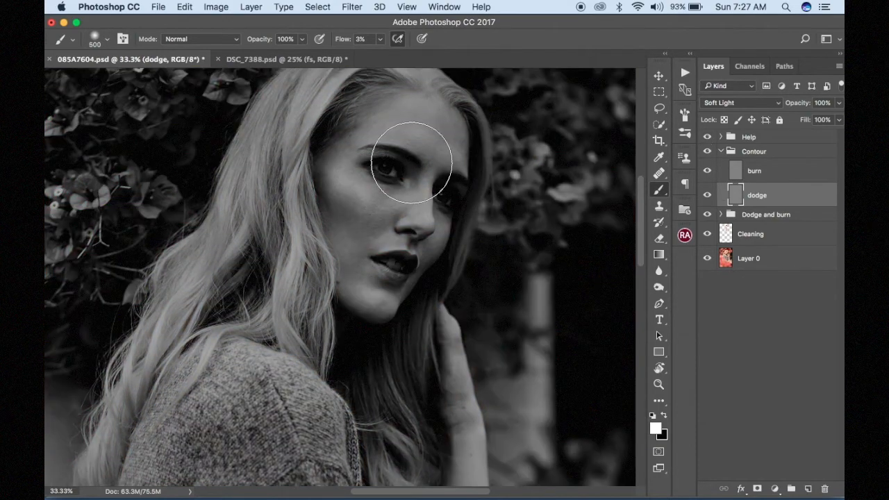
- Brighten the forehead on the dodge layer with a 400 px white brush
{"action": "key", "text": "super+minus"}
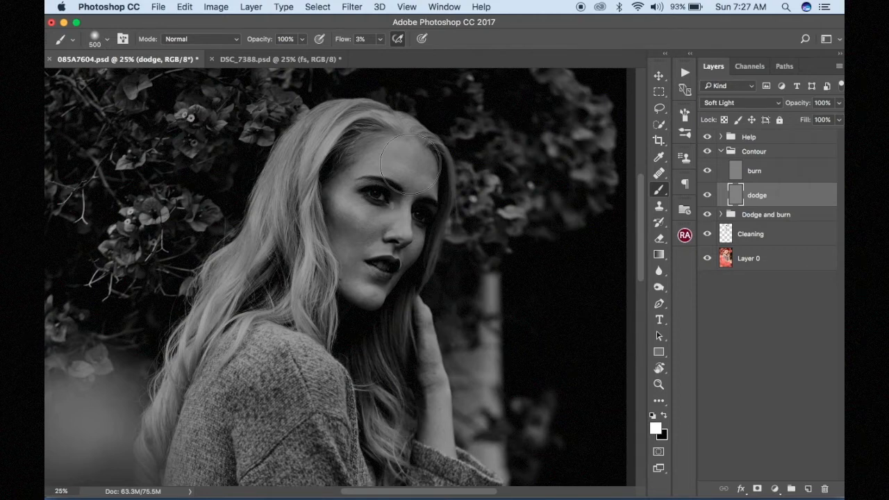
{"action": "key", "text": "bracketleft"}
{"action": "key", "text": "bracketright"}
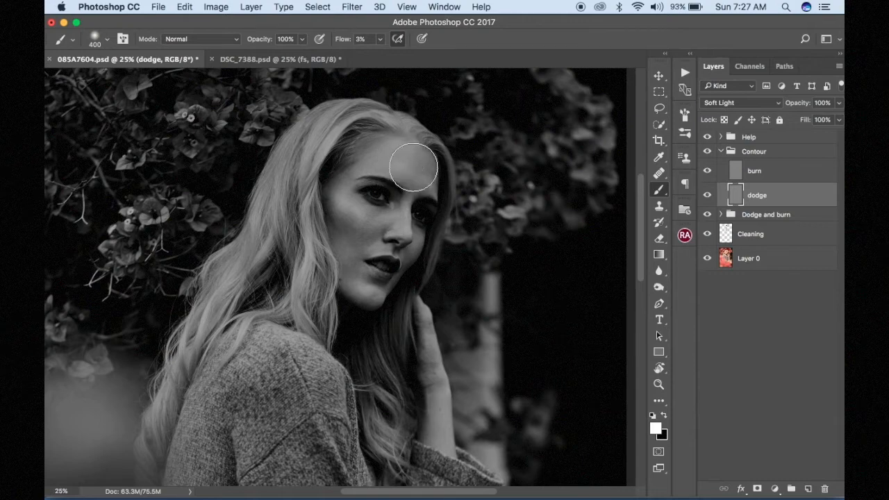
{"action": "left_click_drag", "start_coordinate": [413, 167], "coordinate": [388, 153]}
- Hide the Help group and compare the portrait with and without the dodge layer
{"action": "left_click", "coordinate": [707, 137]}
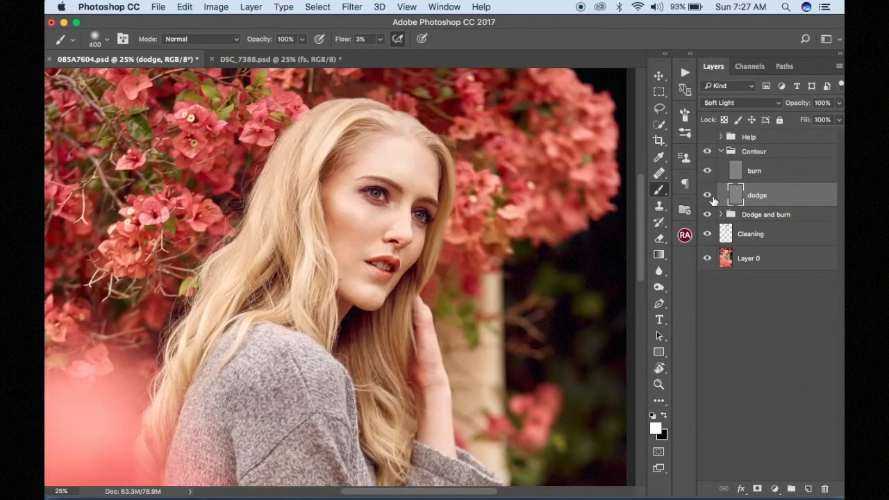
{"action": "left_click", "coordinate": [706, 197]}
{"action": "left_click", "coordinate": [706, 196]}
{"action": "left_click", "coordinate": [707, 197]}
{"action": "left_click", "coordinate": [706, 196]}
- Show the Help group and brighten the cheekbone beside the eye with a 300 px white brush
{"action": "left_click", "coordinate": [707, 137]}
{"action": "key", "text": "bracketleft"}
{"action": "key", "text": "bracketleft"}
{"action": "key", "text": "bracketleft"}
{"action": "key", "text": "bracketleft"}
{"action": "key", "text": "bracketleft"}
{"action": "key", "text": "bracketleft"}
{"action": "key", "text": "bracketleft"}
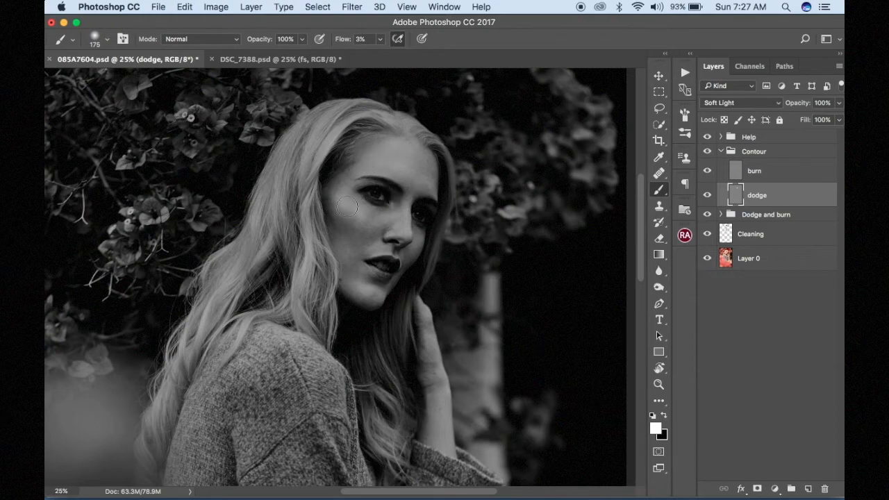
{"action": "key", "text": "bracketright"}
{"action": "key", "text": "bracketright"}
{"action": "key", "text": "bracketright"}
{"action": "mouse_move", "coordinate": [353, 212]}
{"action": "left_mouse_down"}
{"action": "mouse_move", "coordinate": [341, 192]}
{"action": "mouse_move", "coordinate": [347, 206]}
{"action": "left_mouse_up"}
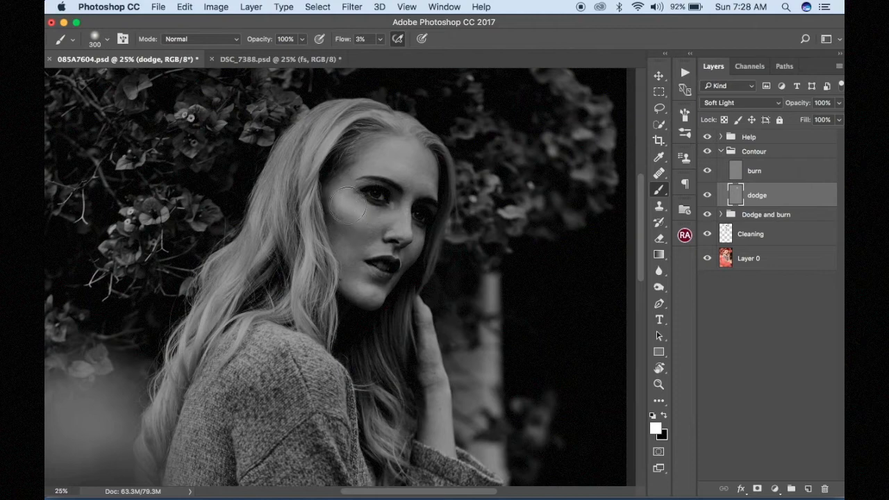
- Brighten the area under the eye, next to the nose, with a smaller white brush
{"action": "key", "text": "bracketleft"}
{"action": "key", "text": "bracketleft"}
{"action": "key", "text": "bracketleft"}
{"action": "key", "text": "bracketleft"}
{"action": "key", "text": "bracketleft"}
{"action": "mouse_move", "coordinate": [382, 214]}
{"action": "left_mouse_down"}
{"action": "mouse_move", "coordinate": [374, 213]}
{"action": "mouse_move", "coordinate": [384, 210]}
{"action": "left_mouse_up"}
- Brighten the area between the brows and the tip of the nose with a small white brush of about 90 px
{"action": "key", "text": "bracketleft"}
{"action": "key", "text": "bracketleft"}
{"action": "key", "text": "bracketleft"}
{"action": "left_click_drag", "start_coordinate": [414, 195], "coordinate": [405, 197]}
{"action": "key", "text": "bracketright"}
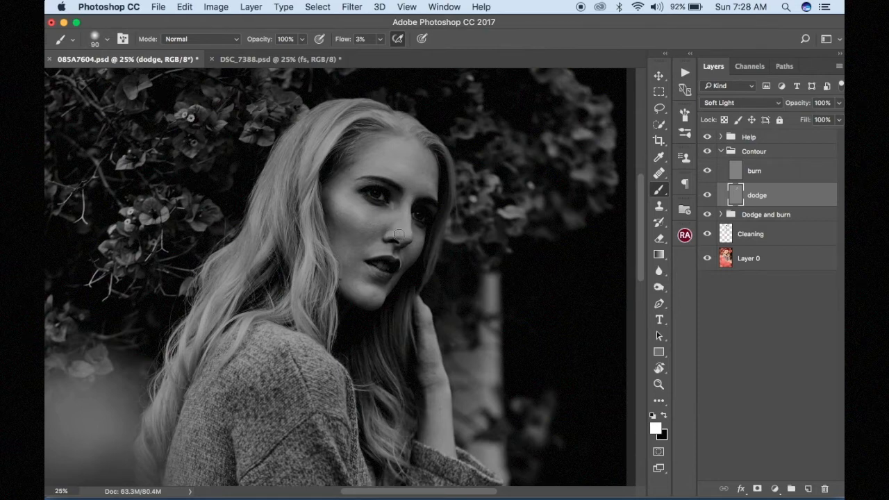
{"action": "left_click_drag", "start_coordinate": [399, 235], "coordinate": [388, 234]}
- Brighten the jaw and chin on the dodge layer with a 250 px white brush
{"action": "key", "text": "bracketright"}
{"action": "key", "text": "bracketright"}
{"action": "key", "text": "bracketright"}
{"action": "key", "text": "bracketright"}
{"action": "key", "text": "bracketright"}
{"action": "key", "text": "bracketright"}
{"action": "key", "text": "bracketright"}
{"action": "key", "text": "bracketright"}
{"action": "left_click_drag", "start_coordinate": [353, 288], "coordinate": [368, 294]}
- Hide the Help group and compare the portrait with and without the Contour group
{"action": "left_click", "coordinate": [707, 137]}
{"action": "left_click", "coordinate": [706, 151]}
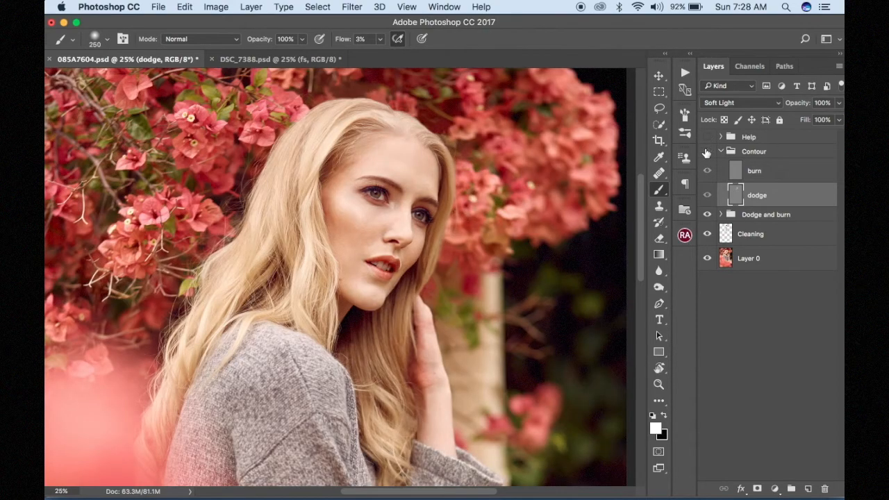
{"action": "left_click", "coordinate": [707, 152]}
{"action": "left_click", "coordinate": [706, 151]}
{"action": "left_click", "coordinate": [707, 151]}
{"action": "left_click", "coordinate": [706, 152]}
{"action": "left_click", "coordinate": [707, 151]}
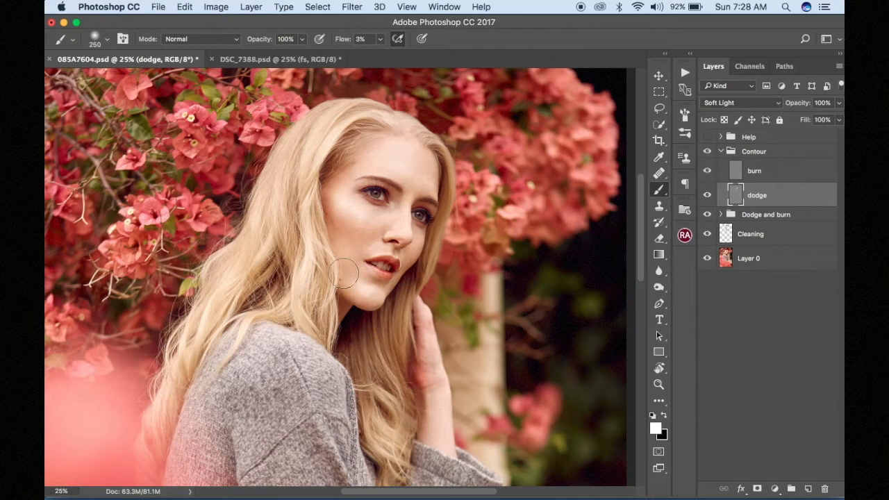
- Brighten further small highlights on the face on the dodge layer, finishing with a 125 px brush
{"action": "key", "text": "bracketleft"}
{"action": "key", "text": "bracketleft"}
{"action": "key", "text": "bracketleft"}
{"action": "key", "text": "bracketleft"}
{"action": "key", "text": "bracketleft"}
{"action": "key", "text": "bracketleft"}
{"action": "key", "text": "bracketleft"}
{"action": "key", "text": "bracketleft"}
{"action": "key", "text": "bracketright"}
{"action": "key", "text": "bracketright"}
{"action": "key", "text": "bracketright"}
{"action": "key", "text": "bracketright"}
- Toggle the dodge layer's visibility to compare the portrait with and without the highlights
{"action": "left_click", "coordinate": [708, 195]}
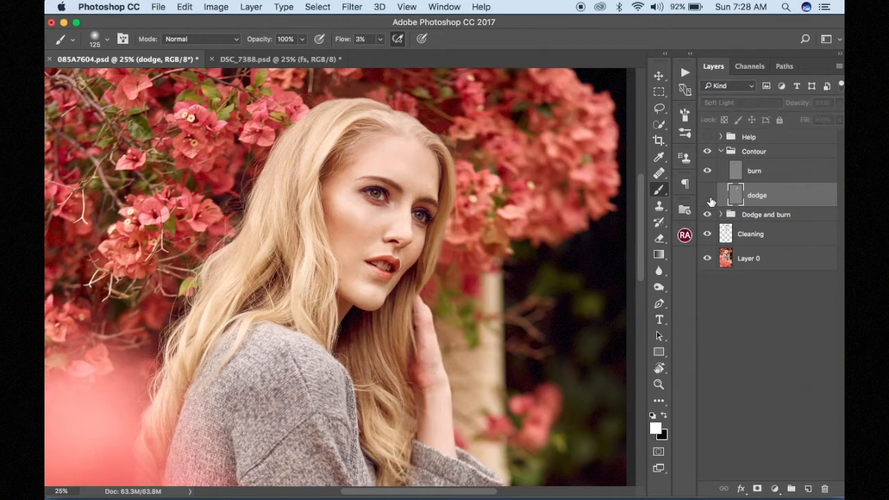
{"action": "left_click", "coordinate": [707, 195]}
{"action": "left_click", "coordinate": [707, 196]}
{"action": "left_click", "coordinate": [707, 195]}
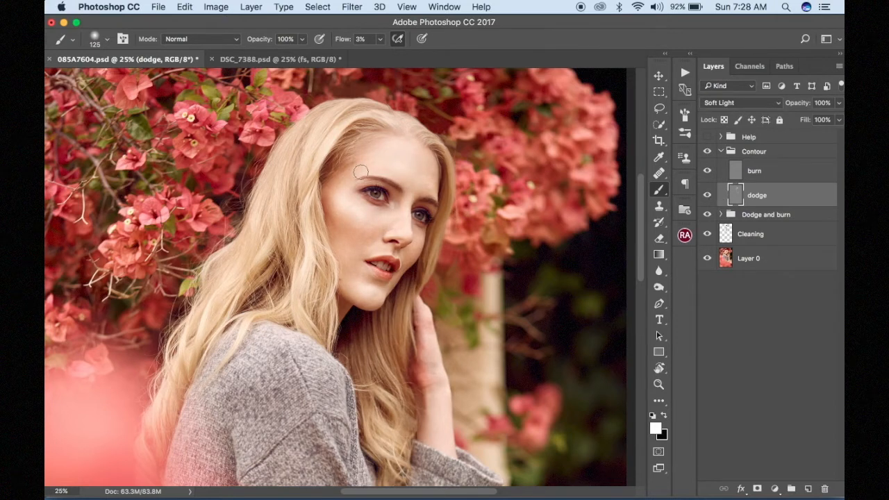
- Select the burn layer, switch the brush color to black, and darken the hairline along the far side of the face
{"action": "left_click", "coordinate": [740, 171]}
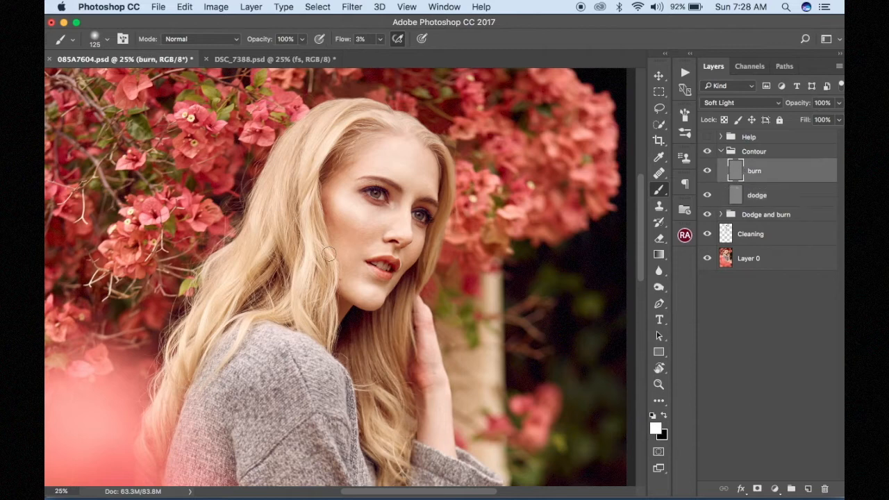
{"action": "key", "text": "x"}
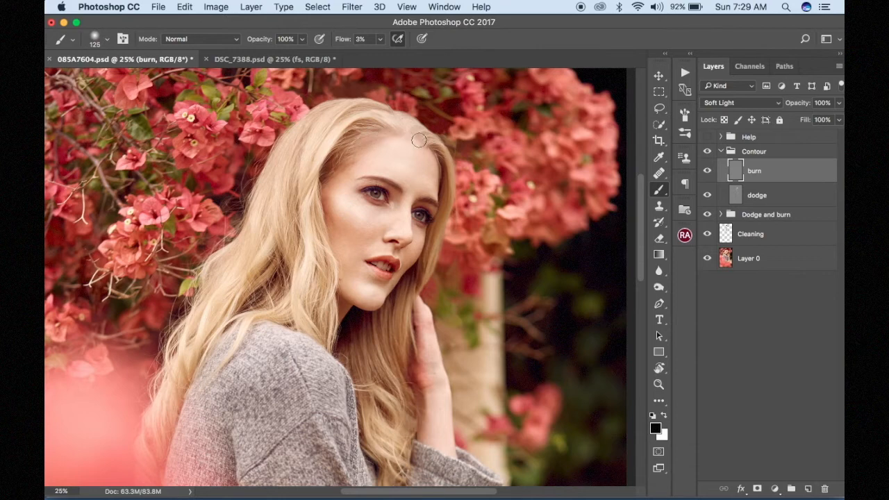
{"action": "left_click", "coordinate": [446, 174]}
{"action": "key", "text": "bracketleft"}
{"action": "key", "text": "bracketleft"}
{"action": "key", "text": "bracketleft"}
{"action": "left_click", "coordinate": [447, 209]}
- Darken more shadow areas around the face and chin on the burn layer, finishing with a 100 px brush
{"action": "key", "text": "bracketright"}
{"action": "key", "text": "bracketright"}
{"action": "key", "text": "bracketright"}
{"action": "key", "text": "bracketright"}
{"action": "key", "text": "bracketright"}
{"action": "key", "text": "bracketright"}
{"action": "key", "text": "bracketleft"}
{"action": "key", "text": "bracketleft"}
{"action": "key", "text": "bracketleft"}
{"action": "key", "text": "bracketleft"}
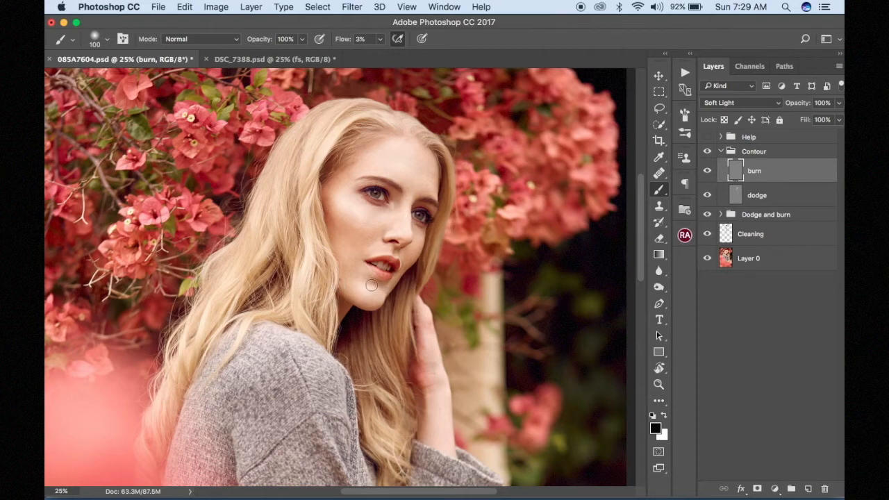
- Show the Help group and darken the side of the nose bridge with a 70 px black brush
{"action": "key", "text": "bracketleft"}
{"action": "key", "text": "bracketleft"}
{"action": "key", "text": "bracketleft"}
{"action": "left_click", "coordinate": [707, 136]}
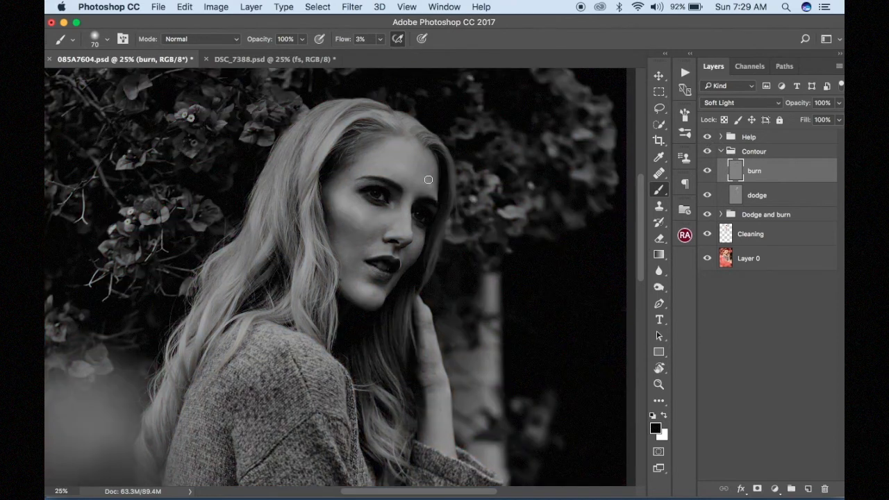
{"action": "mouse_move", "coordinate": [407, 200]}
{"action": "left_mouse_down"}
{"action": "mouse_move", "coordinate": [395, 216]}
{"action": "mouse_move", "coordinate": [396, 204]}
{"action": "left_mouse_up"}
- Hide the Help group and repeatedly toggle the Contour group to compare the portrait before and after contouring, close up and zoomed out
{"action": "left_click", "coordinate": [707, 137]}
{"action": "left_click", "coordinate": [708, 151]}
{"action": "left_click", "coordinate": [708, 150]}
{"action": "left_click", "coordinate": [708, 151]}
{"action": "left_click", "coordinate": [708, 151]}
{"action": "left_click", "coordinate": [708, 150]}
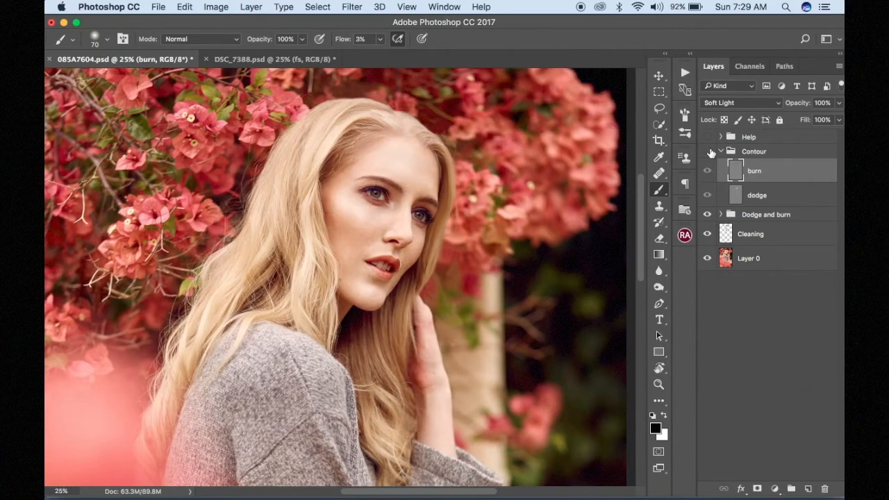
{"action": "left_click", "coordinate": [709, 151]}
{"action": "key", "text": "super+minus"}
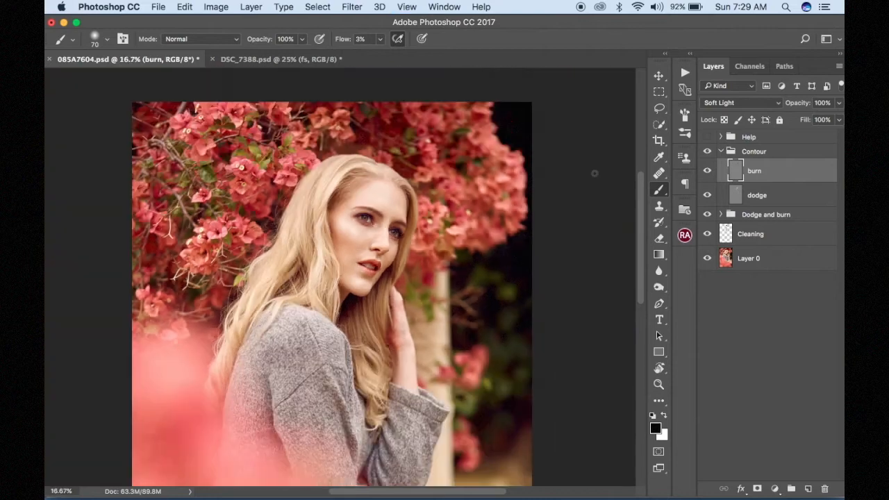
{"action": "left_click", "coordinate": [708, 151]}
{"action": "left_click", "coordinate": [708, 150]}
{"action": "left_click", "coordinate": [708, 150]}
{"action": "left_click", "coordinate": [707, 150]}
{"action": "left_click", "coordinate": [708, 151]}
{"action": "left_click", "coordinate": [708, 151]}
{"action": "left_click", "coordinate": [708, 150]}
{"action": "left_click", "coordinate": [708, 150]}
{"action": "left_click", "coordinate": [708, 151]}
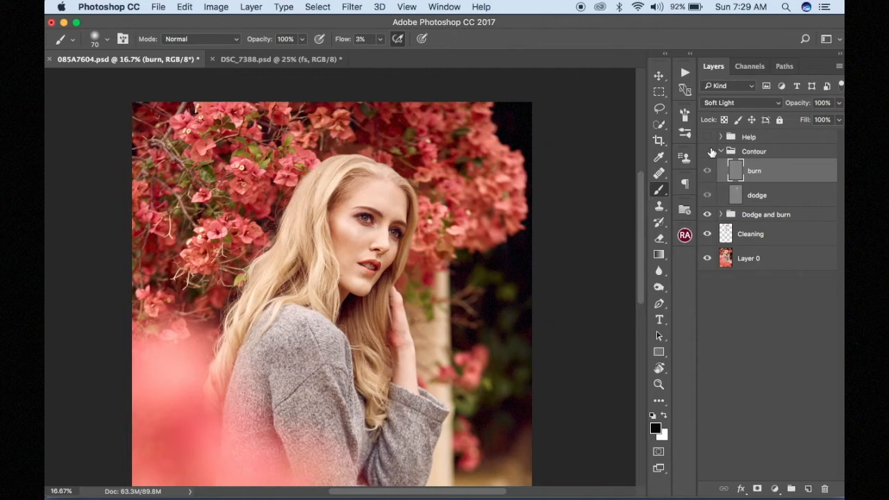
{"action": "left_click", "coordinate": [708, 151]}
{"action": "left_click", "coordinate": [709, 151]}
{"action": "left_click", "coordinate": [708, 150]}
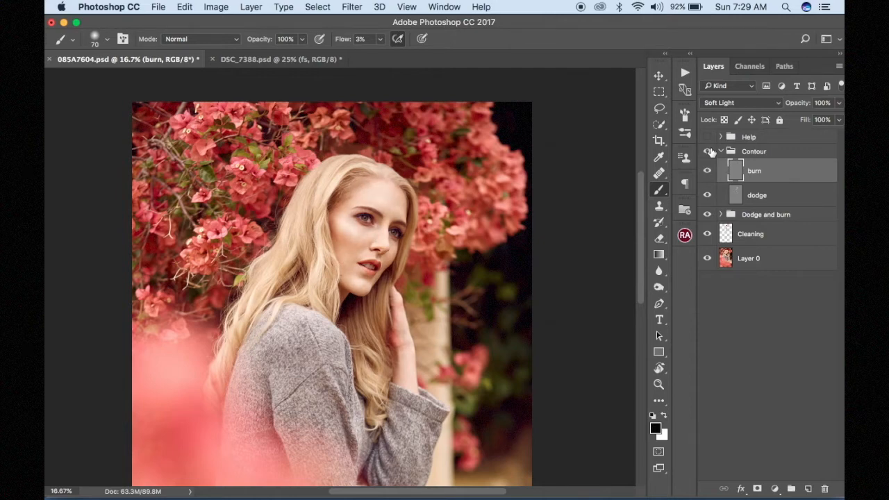
{"action": "key", "text": "super+minus"}
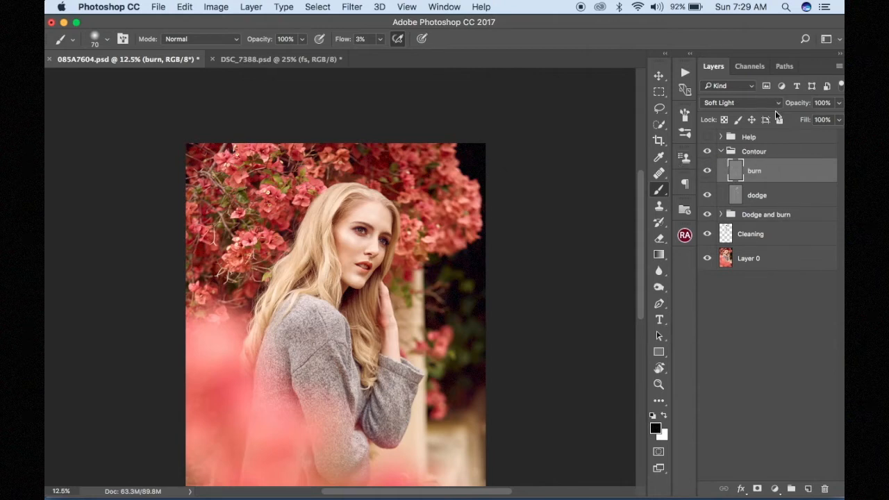
- Collapse the Contour group and toggle its visibility to compare the whole image
{"action": "left_click", "coordinate": [722, 151]}
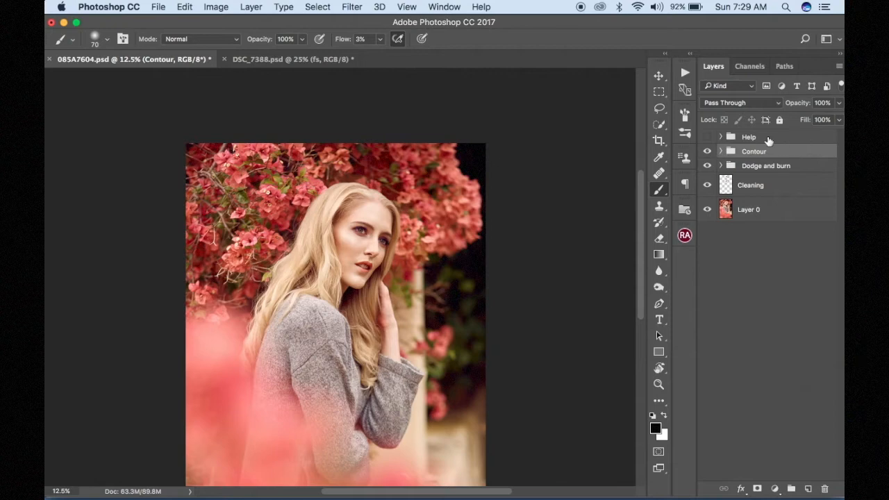
{"action": "left_click", "coordinate": [707, 152]}
{"action": "left_click", "coordinate": [707, 153]}
{"action": "left_click", "coordinate": [707, 153]}
{"action": "left_click", "coordinate": [706, 153]}
- Add a new layer above the Contour group, set it to Soft Light, and fill it with 50% gray
{"action": "left_click", "coordinate": [807, 489]}
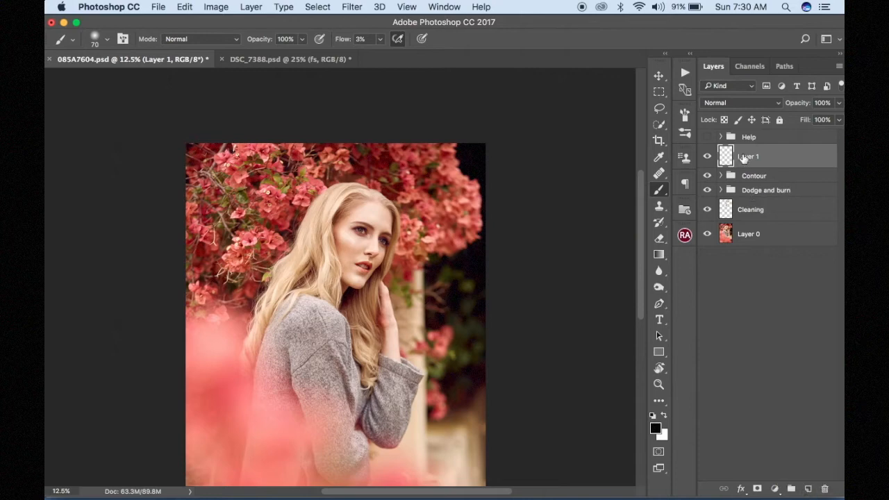
{"action": "left_click", "coordinate": [737, 104]}
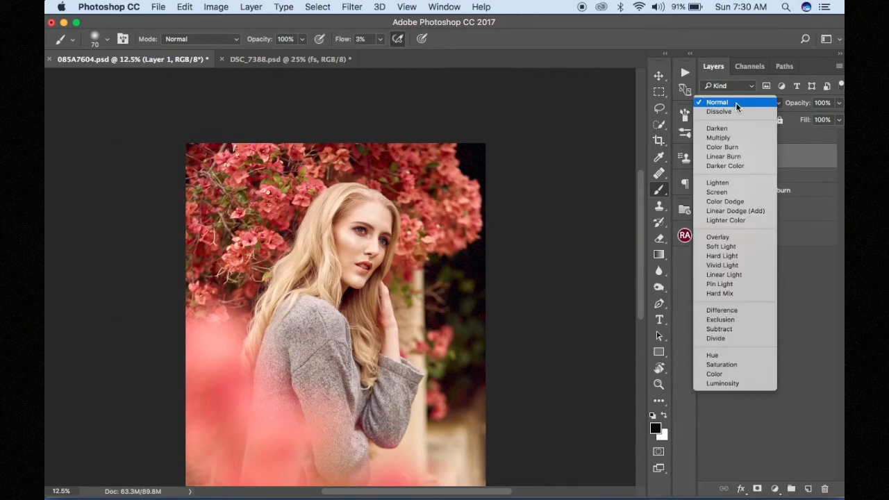
{"action": "key", "text": "Escape"}
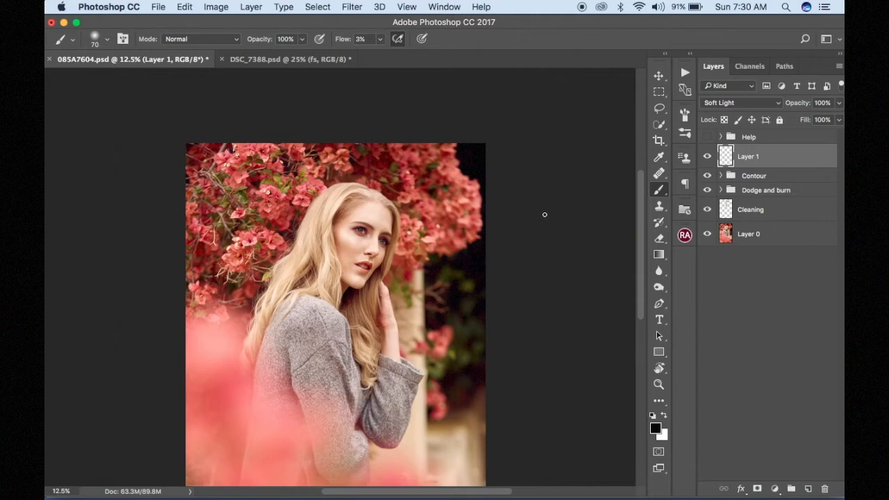
{"action": "key", "text": "shift+F5"}
{"action": "left_click", "coordinate": [294, 160]}
{"action": "left_click_drag", "start_coordinate": [366, 266], "coordinate": [350, 193]}
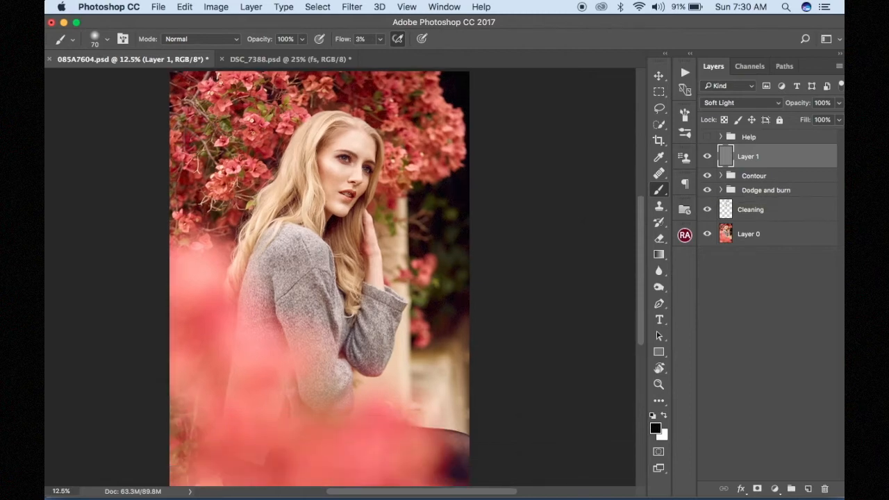
- Switch to the Dodge tool
{"action": "left_click", "coordinate": [660, 273]}
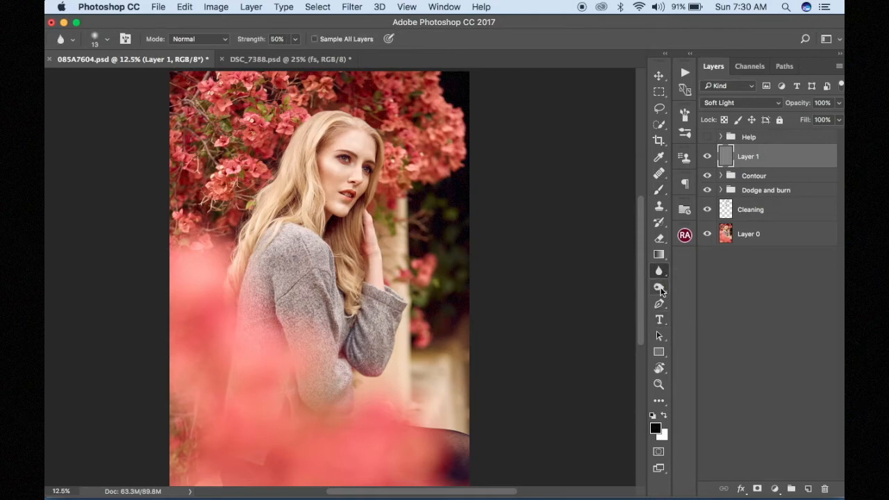
{"action": "left_click", "coordinate": [658, 287]}
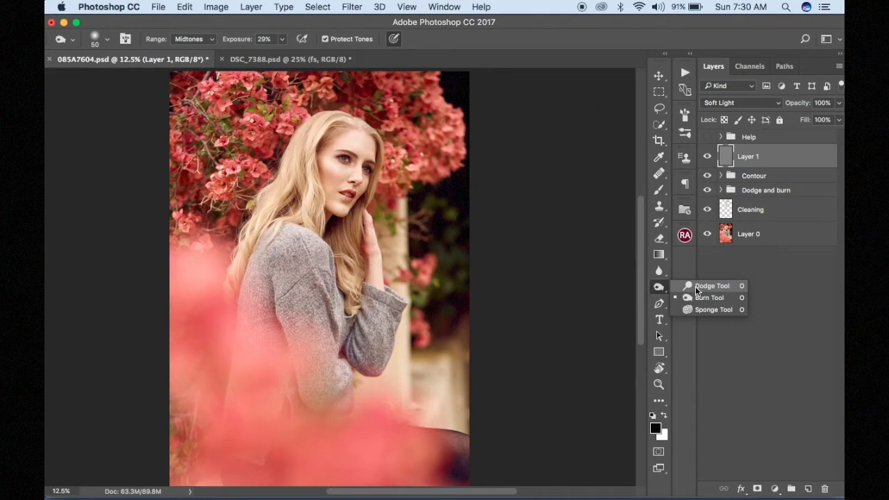
{"action": "left_click", "coordinate": [695, 286]}
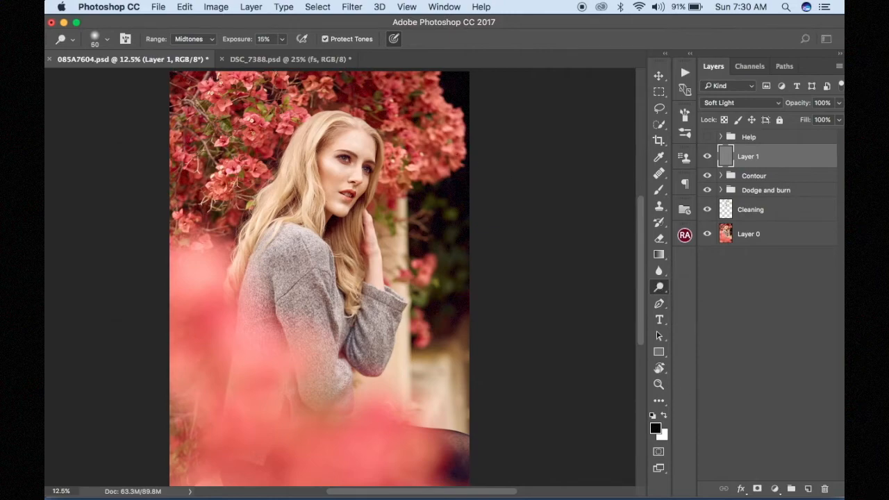
- Show the Help group and lighten highlights on the new gray layer with an 80 px Dodge tool, keeping its range at Midtones
{"action": "key", "text": "super+equal"}
{"action": "key", "text": "super+equal"}
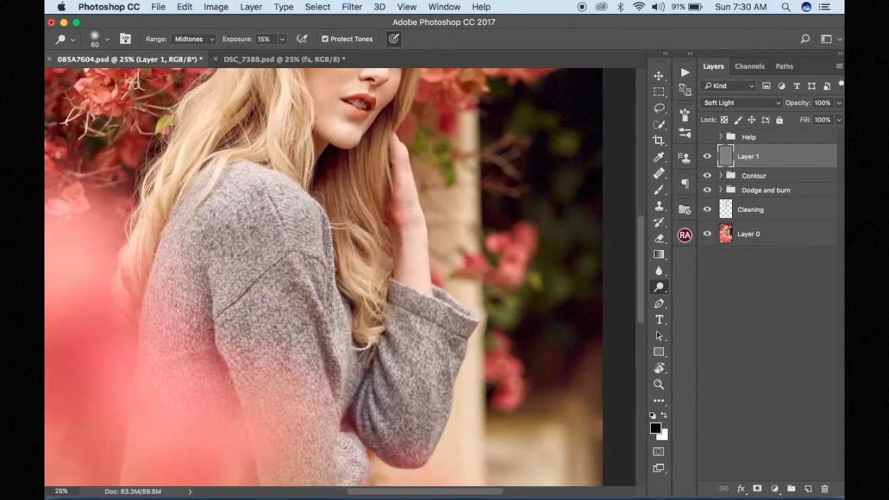
{"action": "key", "text": "super+minus"}
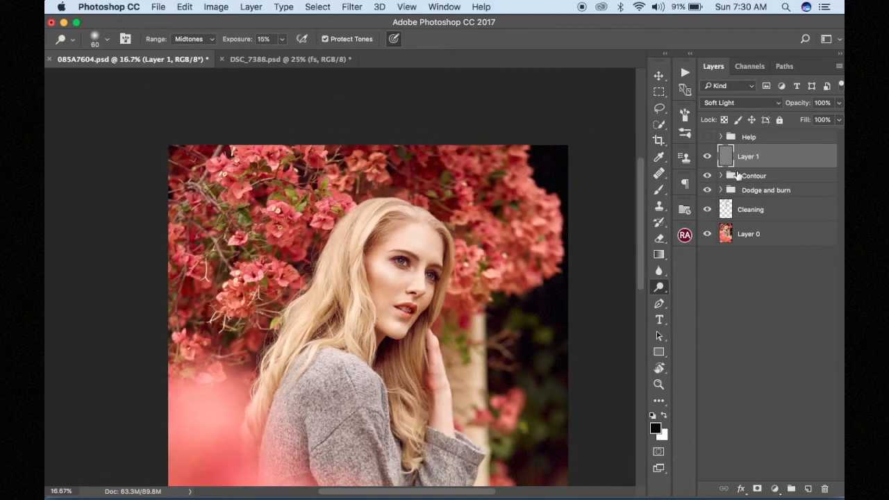
{"action": "left_click", "coordinate": [708, 138]}
{"action": "scroll", "coordinate": [369, 254], "scroll_direction": "down", "scroll_amount": 5}
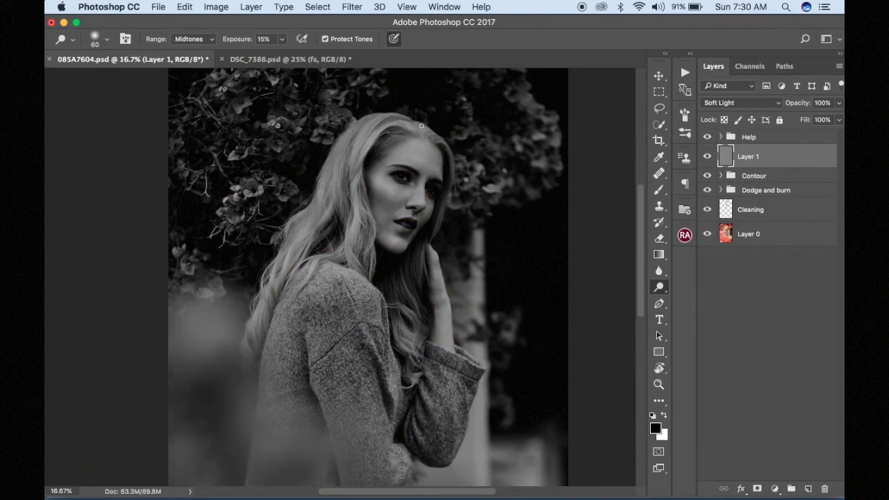
{"action": "key", "text": "bracketright"}
{"action": "left_click", "coordinate": [196, 42]}
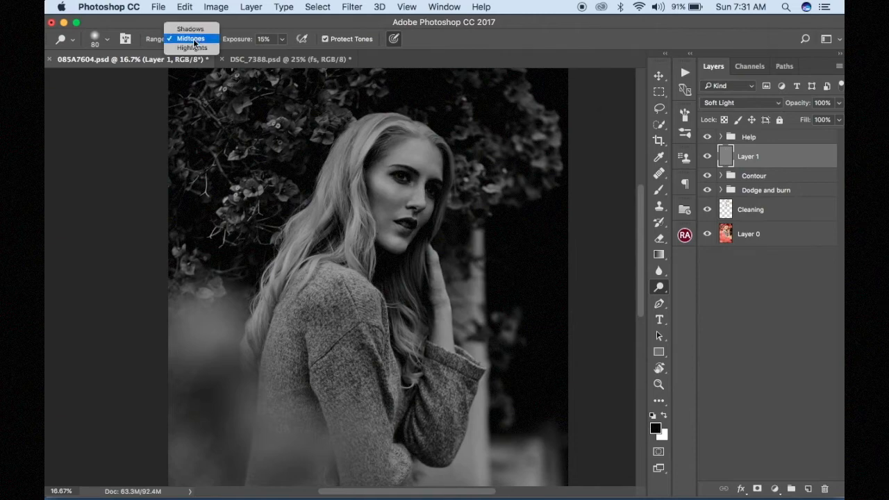
{"action": "left_click", "coordinate": [194, 38]}
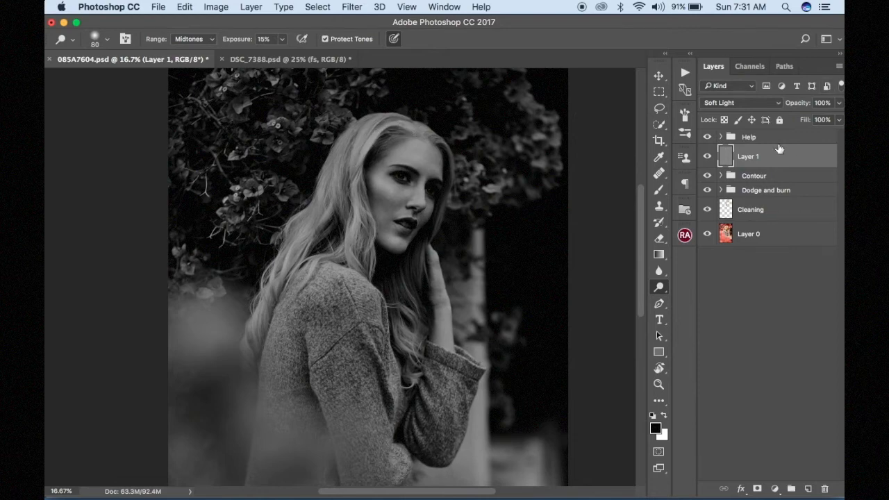
- Hide the Help group and dodge highlights along the hair strands on the gray Soft Light layer at 15% exposure
{"action": "left_click", "coordinate": [706, 138]}
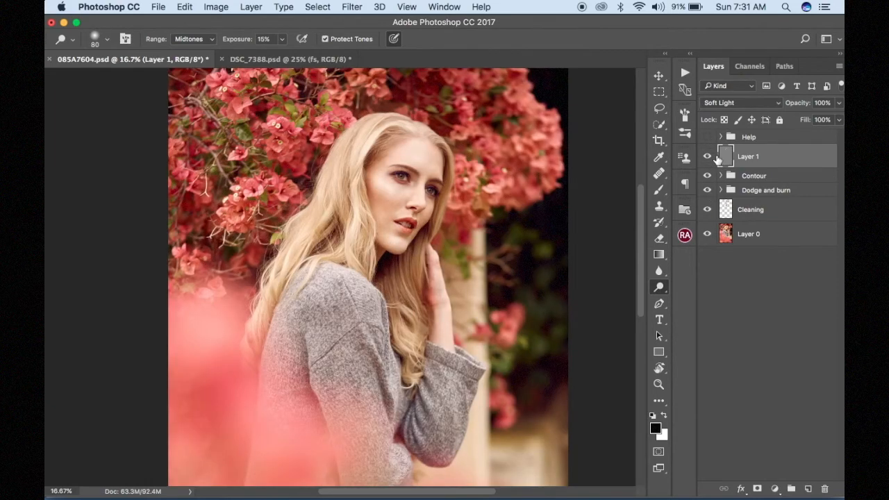
{"action": "double_click", "coordinate": [718, 159]}
{"action": "left_click", "coordinate": [652, 141]}
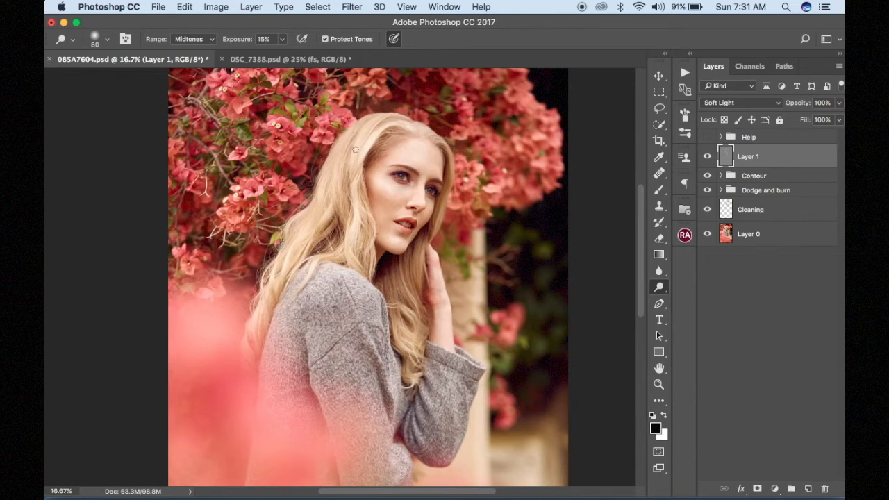
{"action": "left_click", "coordinate": [393, 40]}
{"action": "left_click", "coordinate": [271, 275]}
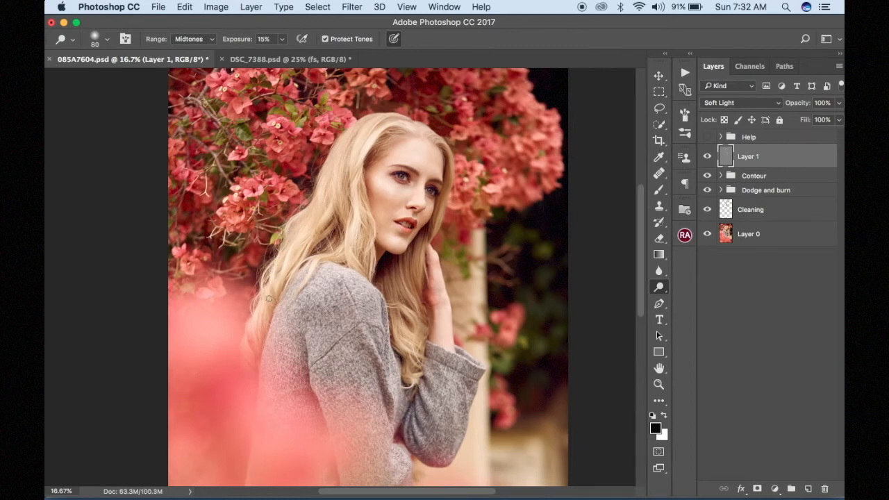
{"action": "left_click_drag", "start_coordinate": [198, 445], "coordinate": [312, 427]}
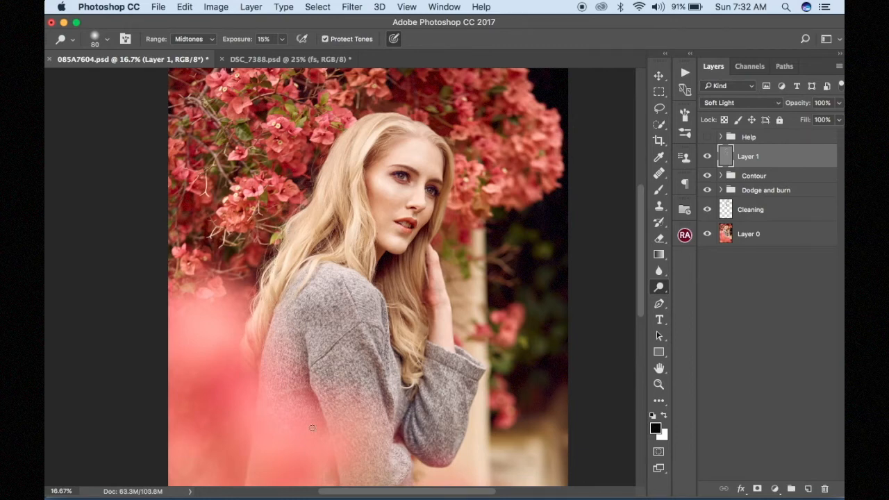
{"action": "left_click", "coordinate": [356, 150]}
- Toggle the visibility of the gray Soft Light layer repeatedly to compare the hair before and after dodging
{"action": "left_click", "coordinate": [707, 157]}
{"action": "left_click", "coordinate": [706, 157]}
{"action": "left_click", "coordinate": [706, 157]}
{"action": "left_click", "coordinate": [707, 157]}
{"action": "left_click", "coordinate": [706, 157]}
{"action": "left_click", "coordinate": [706, 157]}
{"action": "left_click", "coordinate": [707, 159]}
{"action": "left_click", "coordinate": [707, 159]}
{"action": "left_click", "coordinate": [707, 159]}
{"action": "left_click", "coordinate": [706, 159]}
{"action": "left_click", "coordinate": [707, 159]}
{"action": "left_click", "coordinate": [706, 159]}
{"action": "left_click", "coordinate": [707, 156]}
{"action": "left_click", "coordinate": [708, 156]}
{"action": "left_click", "coordinate": [708, 156]}
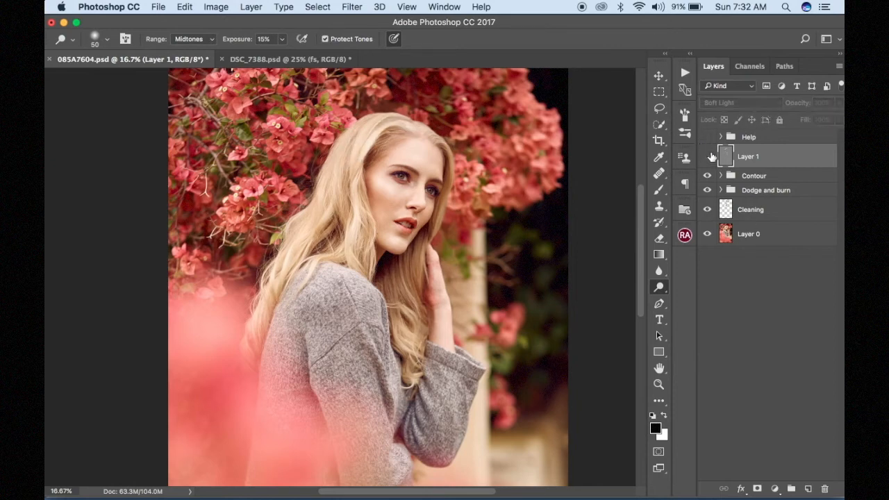
{"action": "left_click", "coordinate": [708, 156]}
{"action": "left_click", "coordinate": [706, 158]}
{"action": "left_click", "coordinate": [706, 158]}
{"action": "left_click", "coordinate": [705, 159]}
{"action": "left_click", "coordinate": [705, 160]}
{"action": "left_click", "coordinate": [704, 159]}
{"action": "left_click", "coordinate": [705, 160]}
{"action": "left_click", "coordinate": [705, 160]}
{"action": "left_click", "coordinate": [705, 159]}
{"action": "left_click", "coordinate": [705, 160]}
{"action": "left_click", "coordinate": [705, 160]}
{"action": "left_click", "coordinate": [705, 160]}
{"action": "left_click", "coordinate": [704, 160]}
{"action": "left_click", "coordinate": [705, 160]}
{"action": "left_click", "coordinate": [705, 160]}
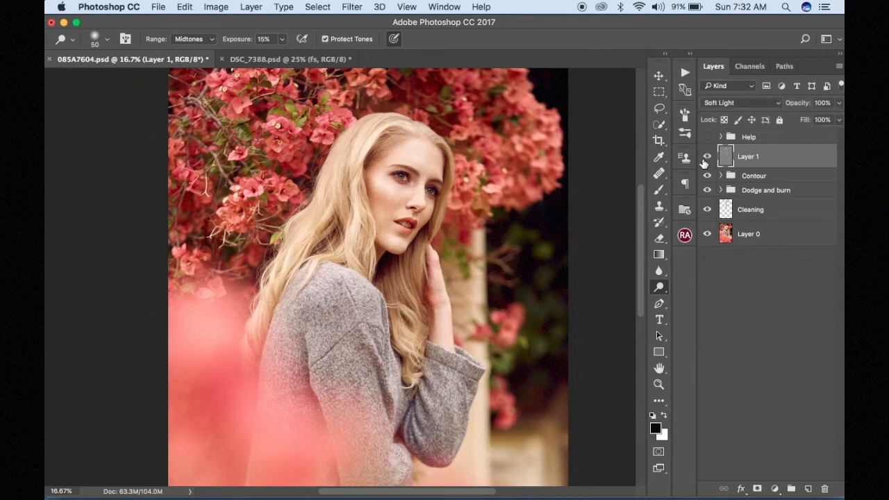
{"action": "left_click", "coordinate": [705, 159]}
{"action": "left_click", "coordinate": [705, 159]}
- Rename the gray dodging layer as Hair
{"action": "double_click", "coordinate": [749, 158]}
{"action": "type", "text": "Hair"}
{"action": "key", "text": "Return"}
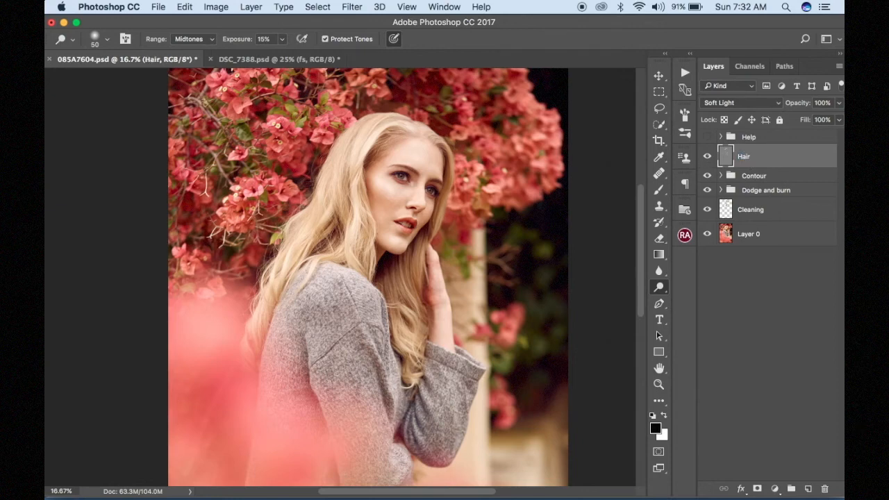
{"action": "key", "text": "super+minus"}
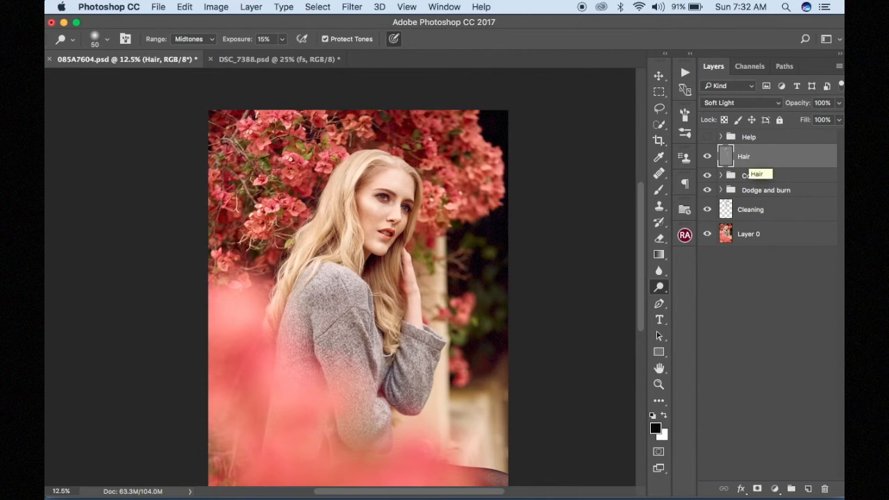
{"action": "key", "text": "super+plus"}
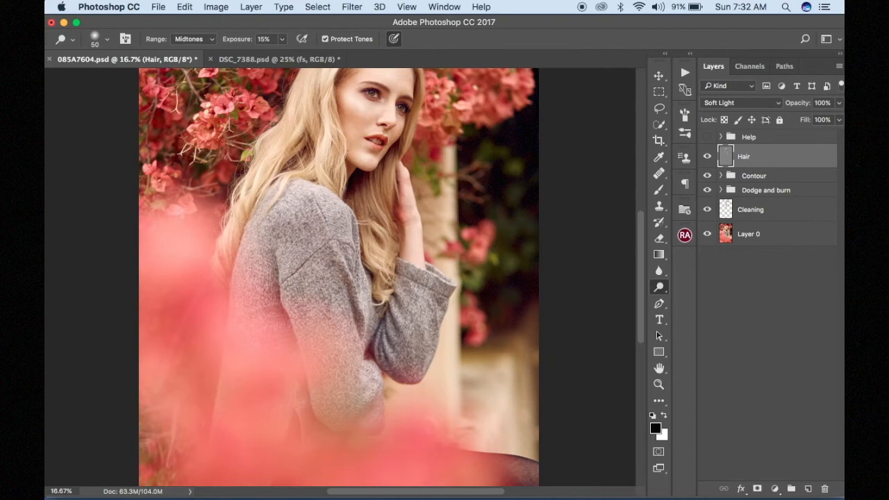
{"action": "key", "text": "super+minus"}
{"action": "key", "text": "super+minus"}
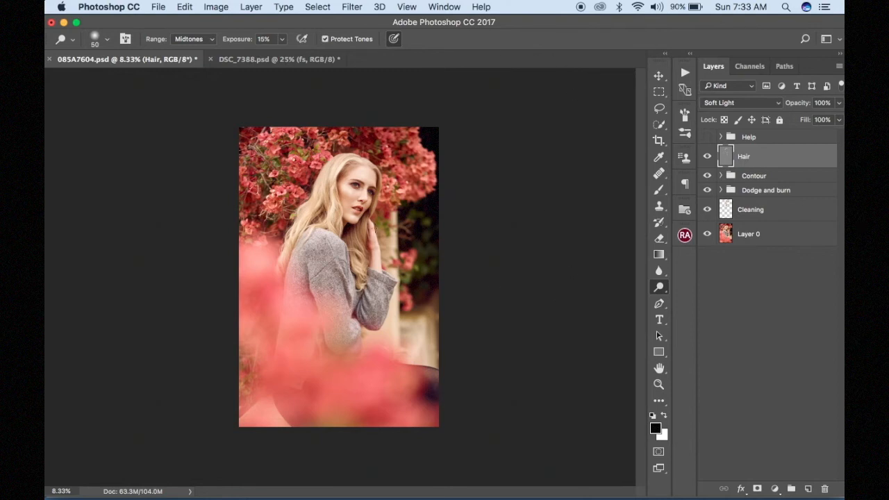
{"action": "key", "text": "super+plus"}
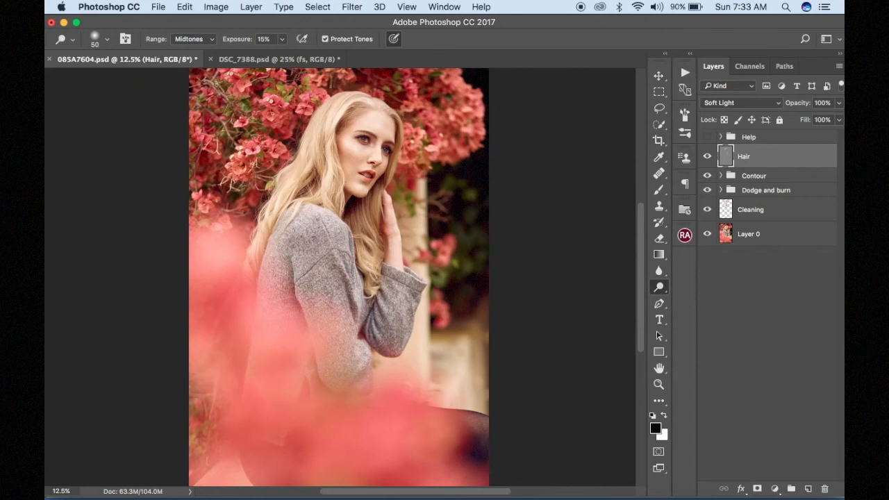
{"action": "key", "text": "super+minus"}
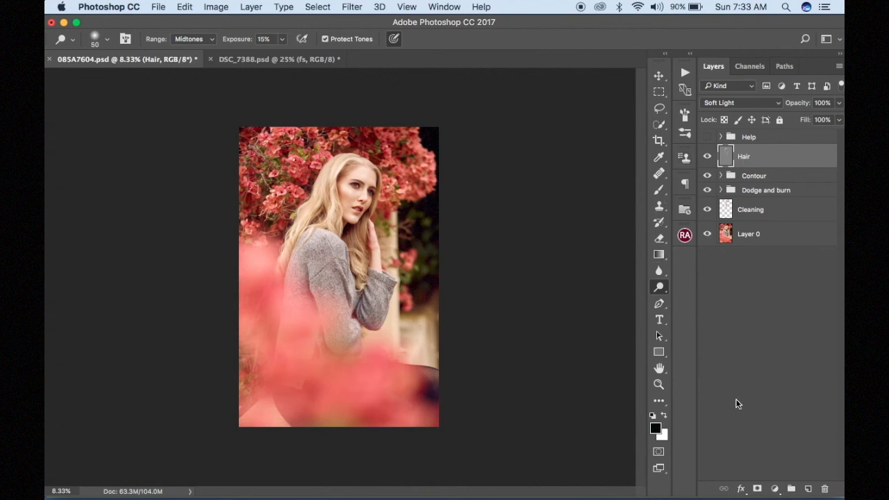
- Add a Curves adjustment layer above the Hair layer, try raising the highlights on the RGB curve, and reset the curve
{"action": "left_click", "coordinate": [775, 486]}
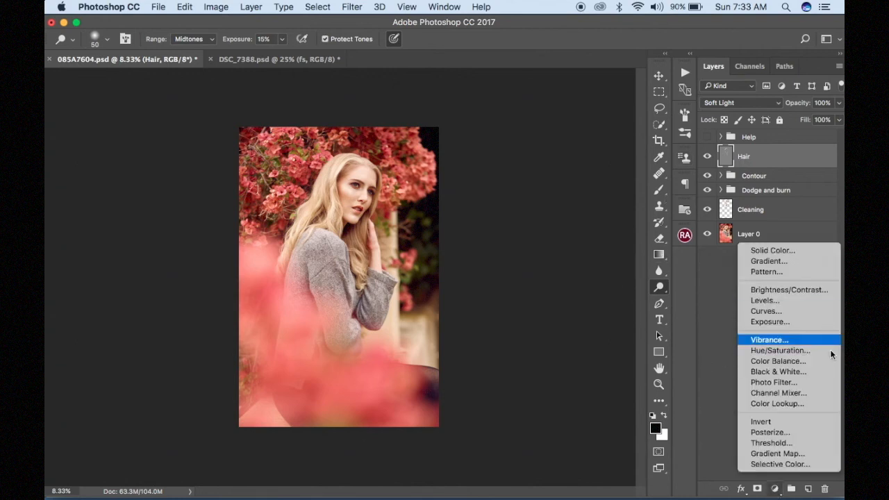
{"action": "left_click", "coordinate": [758, 315]}
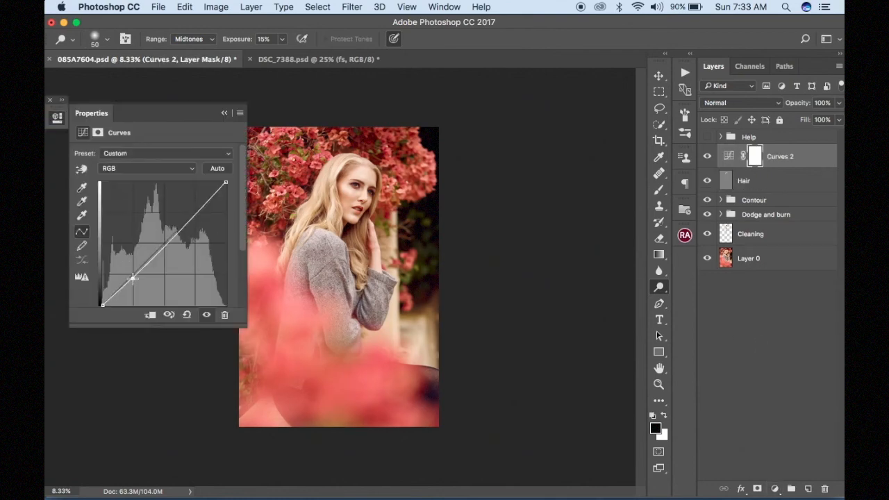
{"action": "left_click_drag", "start_coordinate": [132, 278], "coordinate": [132, 276]}
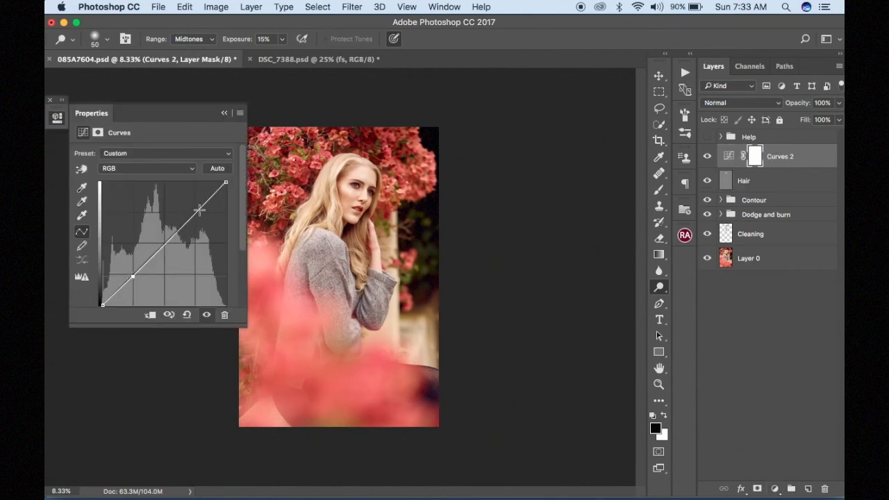
{"action": "left_click_drag", "start_coordinate": [199, 209], "coordinate": [199, 200]}
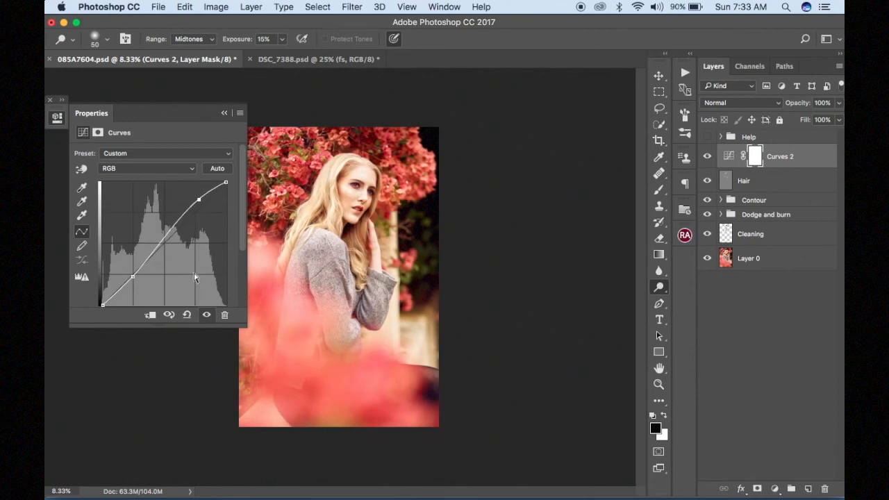
{"action": "left_click", "coordinate": [187, 314]}
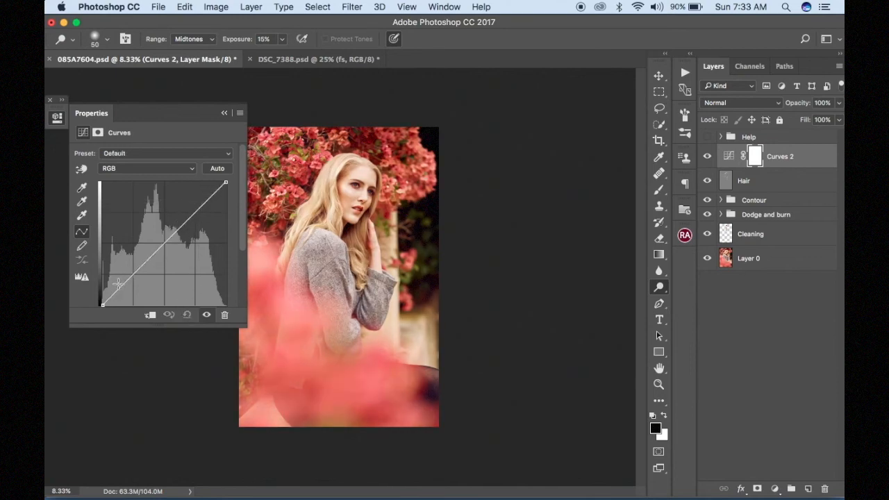
- Shape the RGB curve into a gentle S by lowering the shadows and raising the highlights, and collapse its properties
{"action": "left_click_drag", "start_coordinate": [121, 286], "coordinate": [122, 290]}
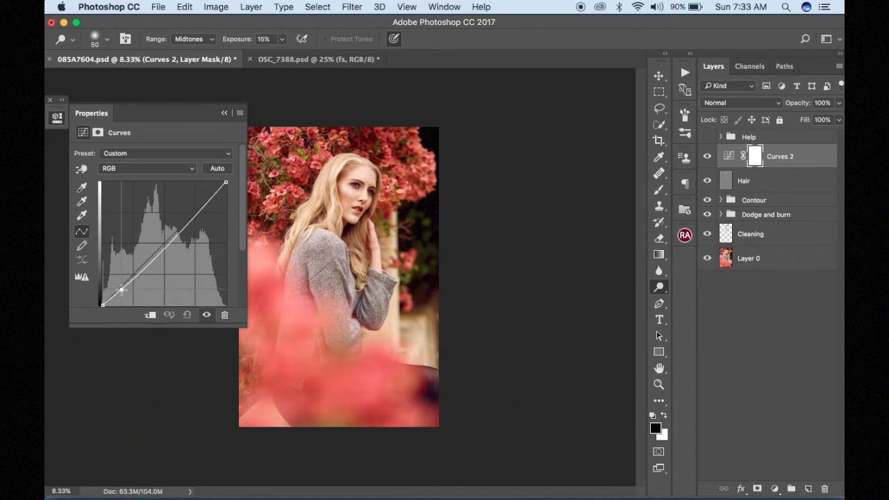
{"action": "left_click_drag", "start_coordinate": [197, 210], "coordinate": [201, 197]}
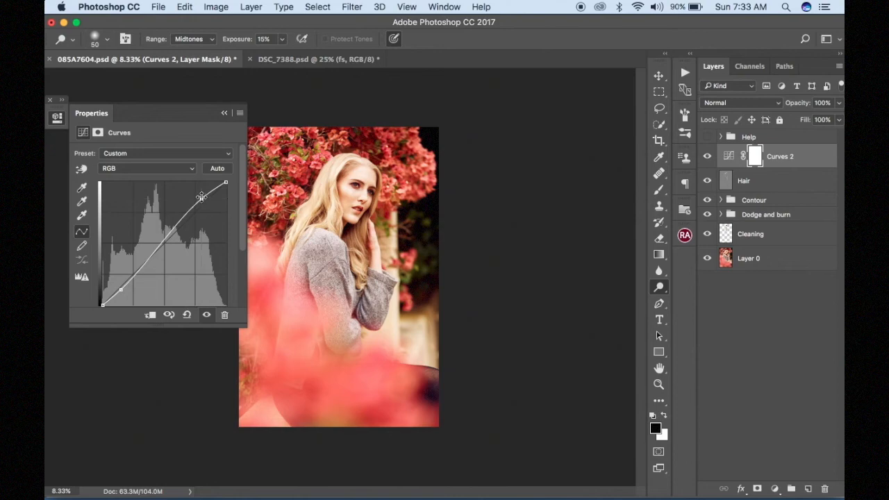
{"action": "left_click", "coordinate": [225, 114]}
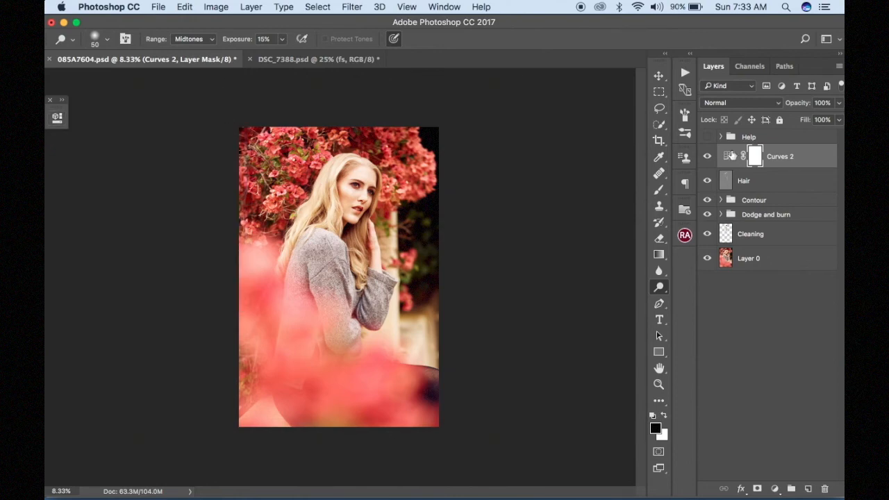
- Delete the Curves adjustment layer above the Hair layer
{"action": "right_click", "coordinate": [785, 160]}
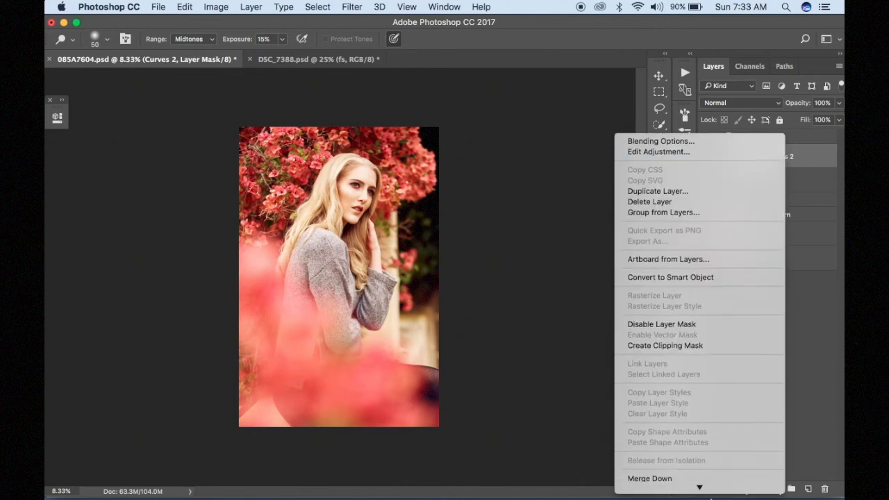
{"action": "scroll", "coordinate": [674, 435], "scroll_direction": "down", "scroll_amount": 4}
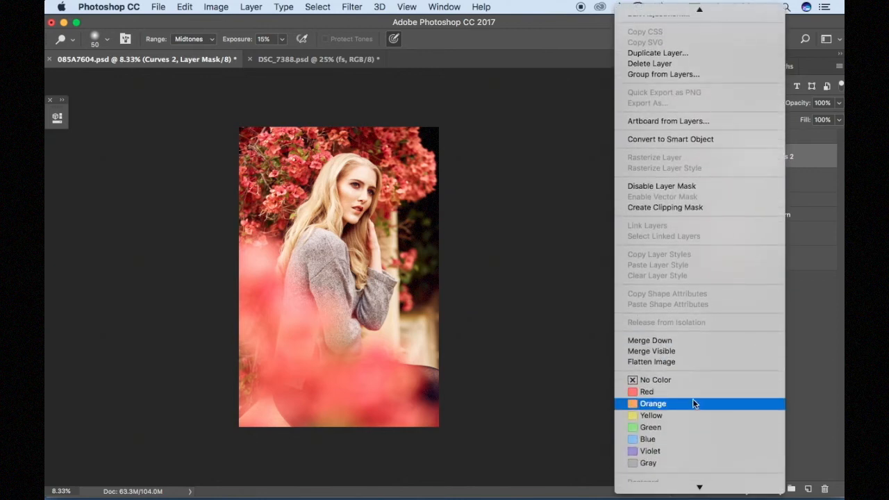
{"action": "mouse_move", "coordinate": [675, 6]}
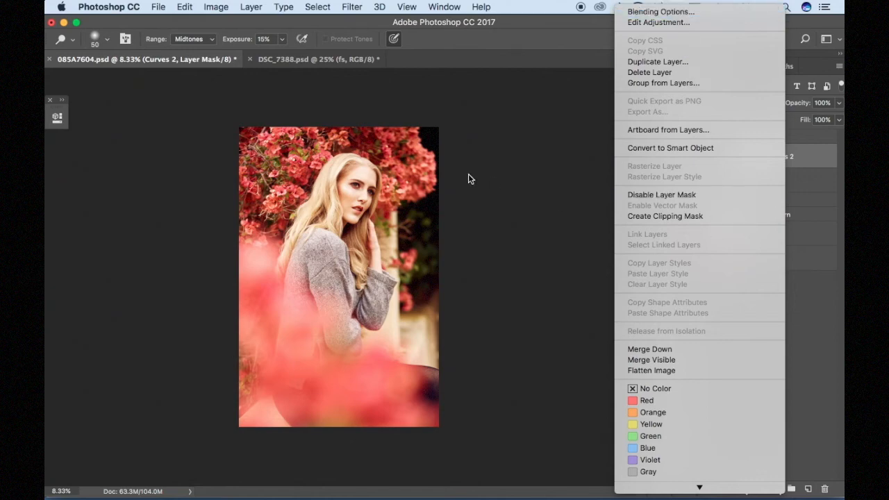
{"action": "left_click", "coordinate": [675, 72]}
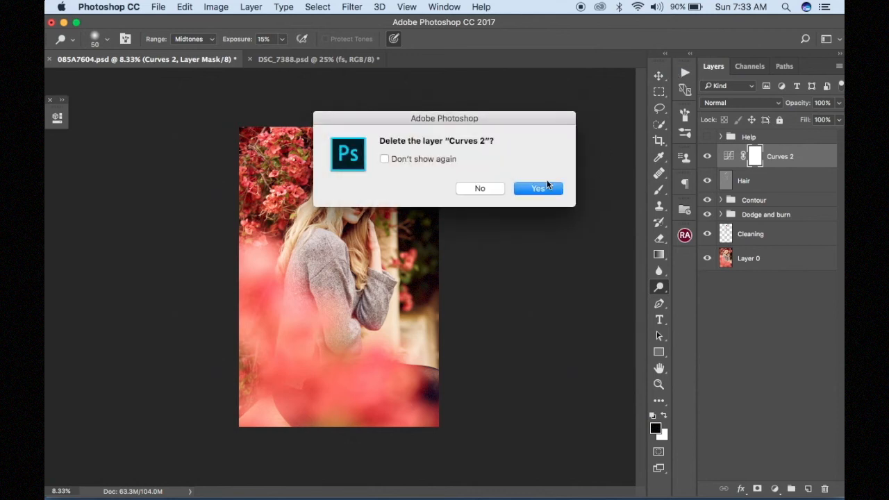
{"action": "left_click", "coordinate": [549, 192]}
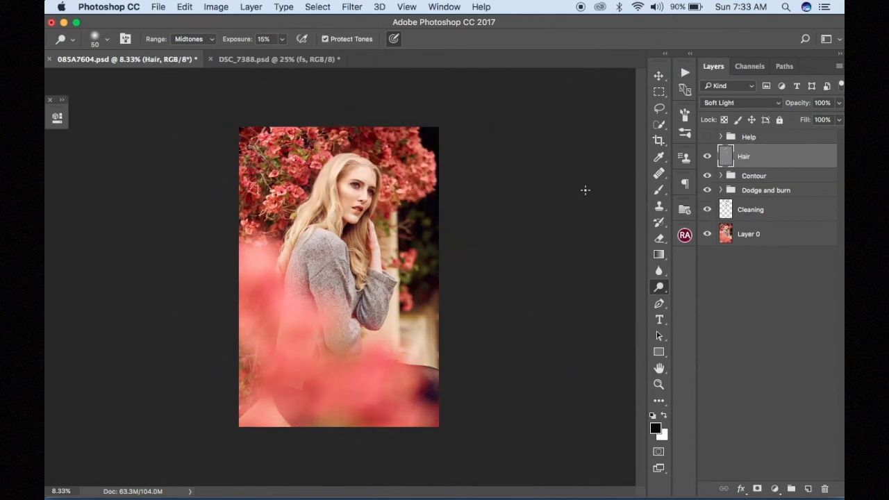
- Add a Levels adjustment layer above the Hair layer with input black point 12, midtones 0.97 and white point 241
{"action": "left_click", "coordinate": [774, 488]}
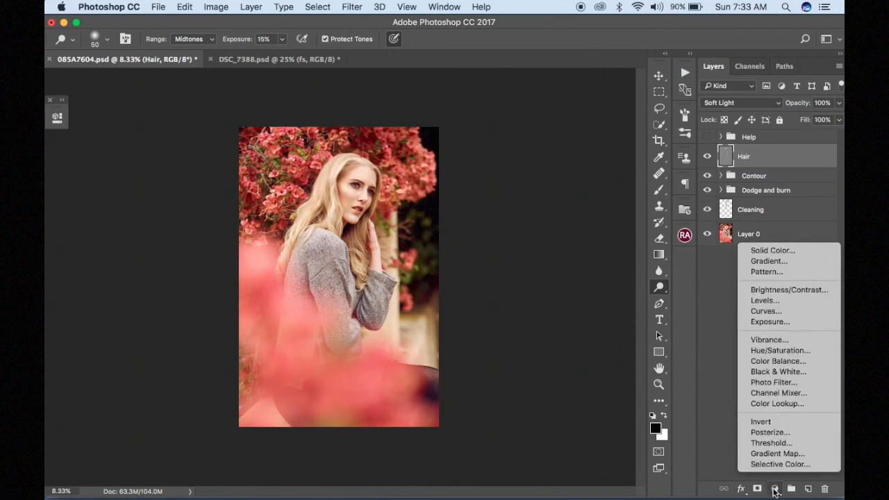
{"action": "left_click", "coordinate": [762, 301]}
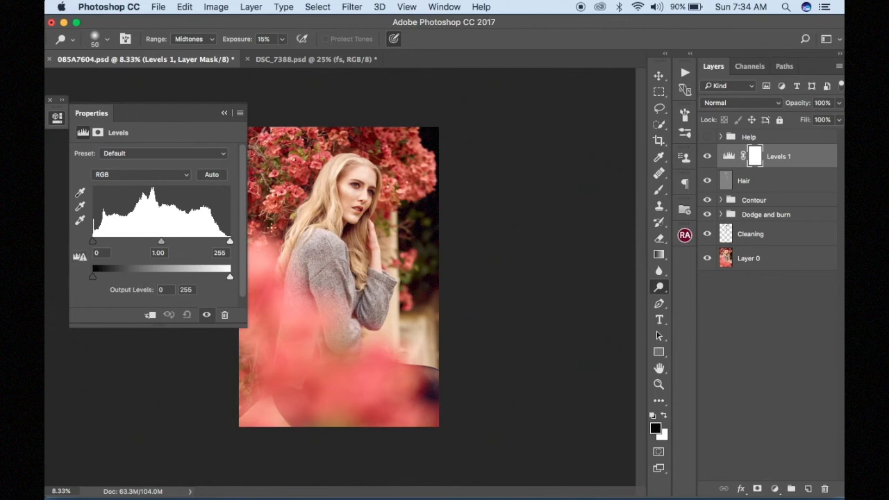
{"action": "left_click_drag", "start_coordinate": [229, 241], "coordinate": [220, 242]}
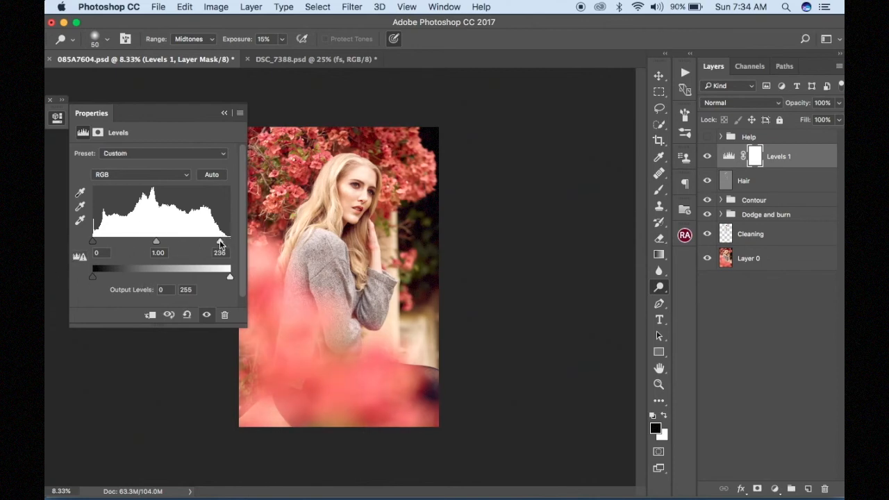
{"action": "key", "text": "super+z"}
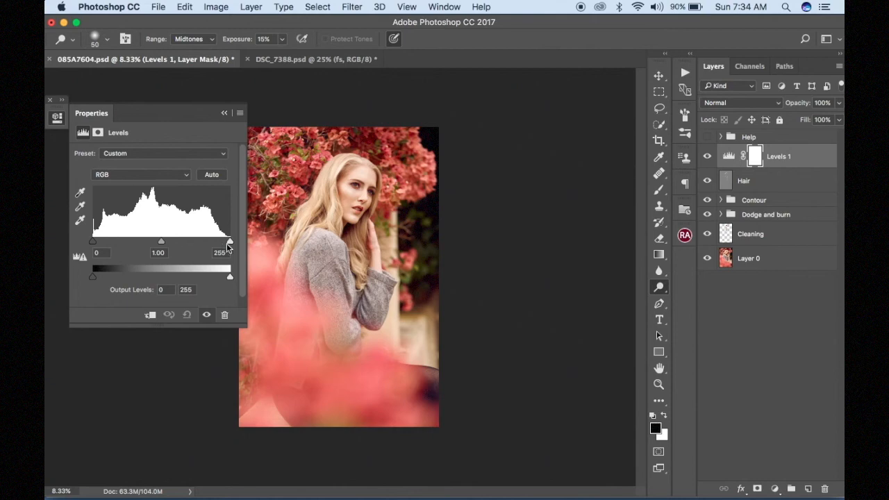
{"action": "left_click_drag", "start_coordinate": [230, 240], "coordinate": [223, 246]}
{"action": "left_click_drag", "start_coordinate": [93, 241], "coordinate": [100, 242]}
{"action": "left_click_drag", "start_coordinate": [161, 242], "coordinate": [159, 244]}
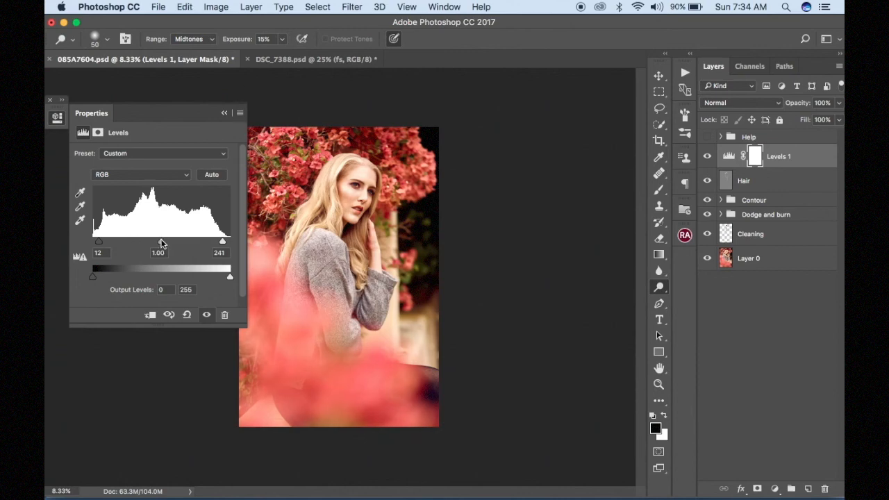
{"action": "left_click_drag", "start_coordinate": [162, 243], "coordinate": [164, 243]}
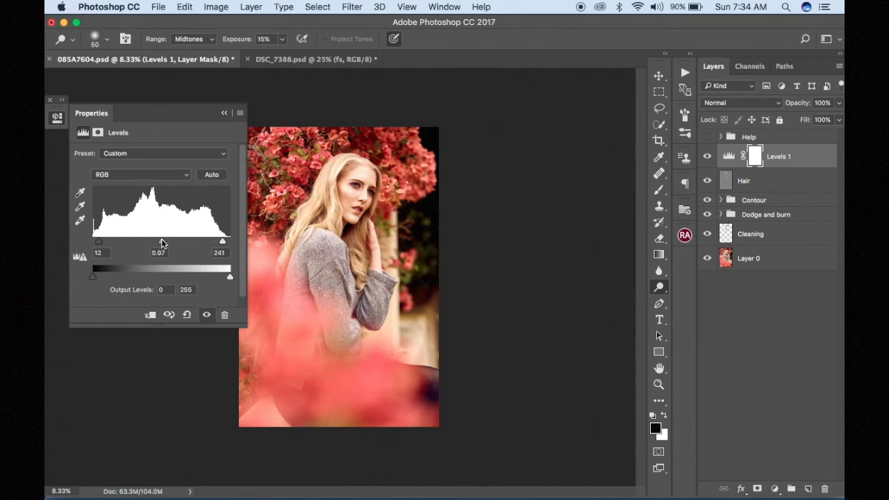
{"action": "left_click", "coordinate": [224, 114]}
- Toggle the visibility of the Levels adjustment layer to compare the added contrast on the portrait at 16.67% zoom
{"action": "key", "text": "super+equal"}
{"action": "key", "text": "super+equal"}
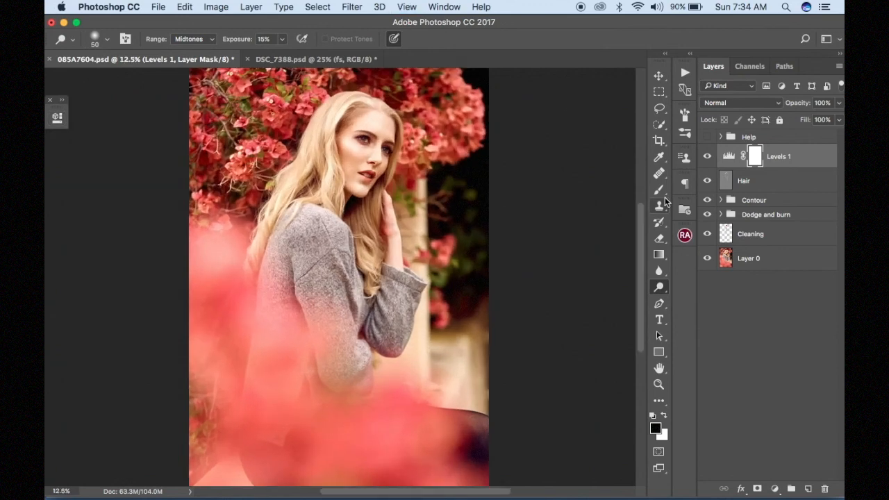
{"action": "left_click", "coordinate": [707, 159]}
{"action": "left_click", "coordinate": [706, 159]}
{"action": "left_click", "coordinate": [707, 159]}
{"action": "left_click", "coordinate": [707, 159]}
{"action": "left_click", "coordinate": [707, 159]}
{"action": "left_click", "coordinate": [706, 159]}
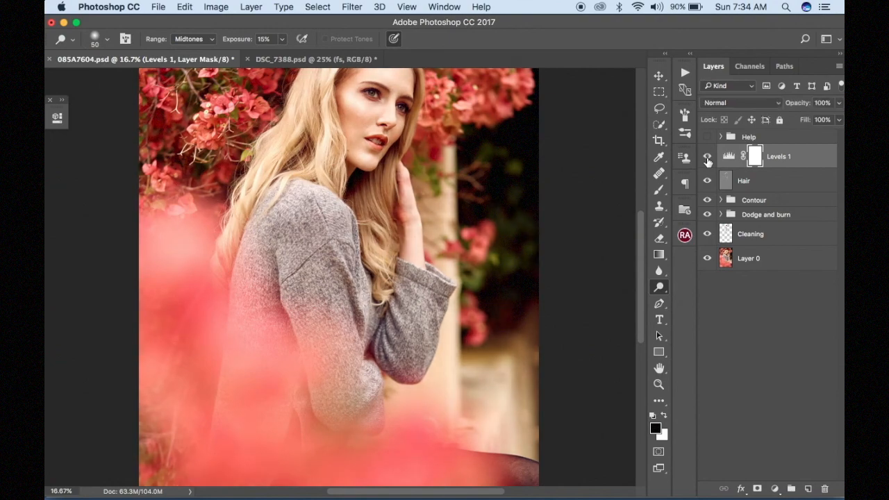
{"action": "left_click", "coordinate": [707, 159]}
{"action": "left_click", "coordinate": [707, 159]}
- Set the blend mode of the Levels adjustment layer to Luminosity
{"action": "scroll", "coordinate": [379, 345], "scroll_direction": "up", "scroll_amount": 5}
{"action": "scroll", "coordinate": [379, 345], "scroll_direction": "down", "scroll_amount": 3}
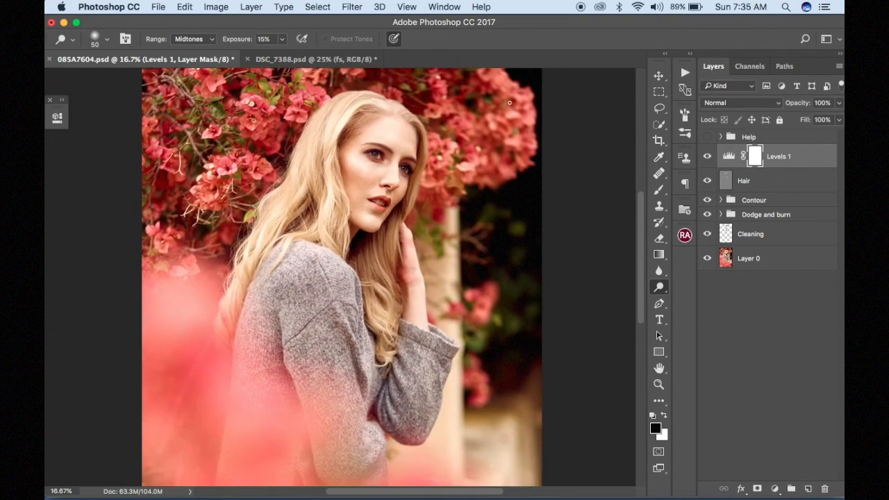
{"action": "left_click", "coordinate": [740, 105]}
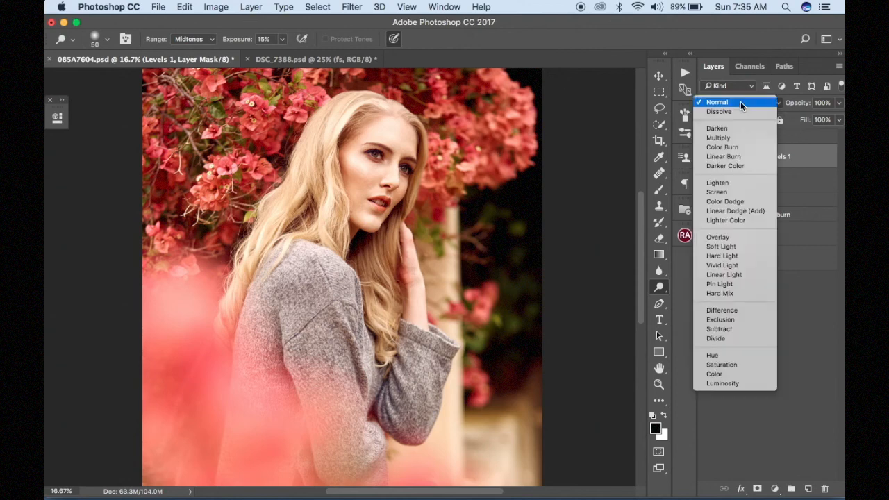
{"action": "left_click", "coordinate": [728, 382]}
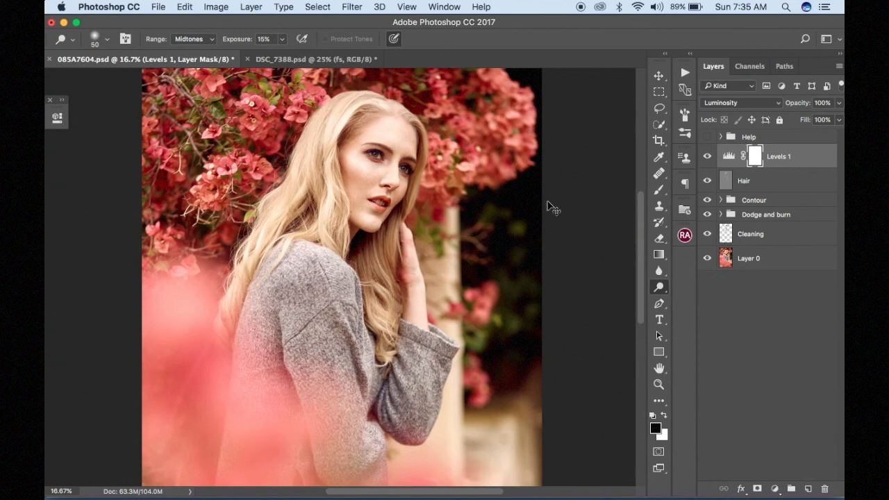
- Toggle the visibility of the Luminosity-blended Levels layer to compare its effect on the whole portrait
{"action": "key", "text": "super+minus"}
{"action": "key", "text": "super+minus"}
{"action": "key", "text": "super+plus"}
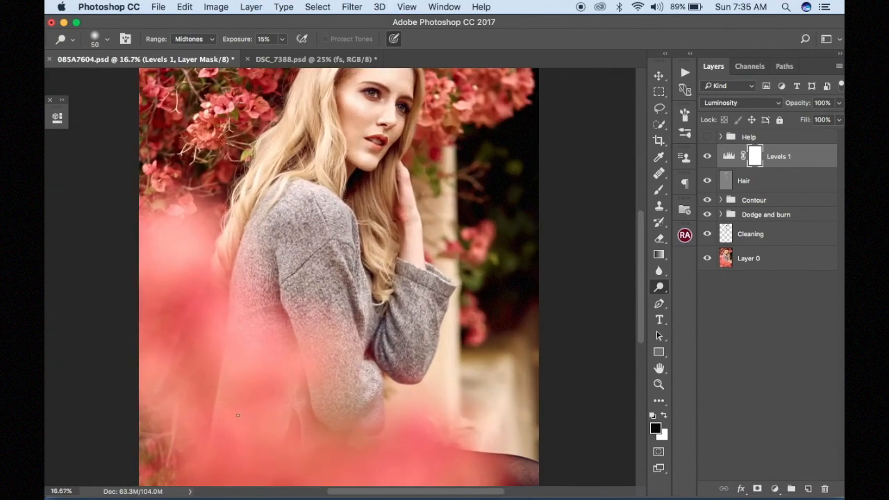
{"action": "key", "text": "super+plus"}
{"action": "left_click", "coordinate": [706, 157]}
{"action": "left_click", "coordinate": [706, 157]}
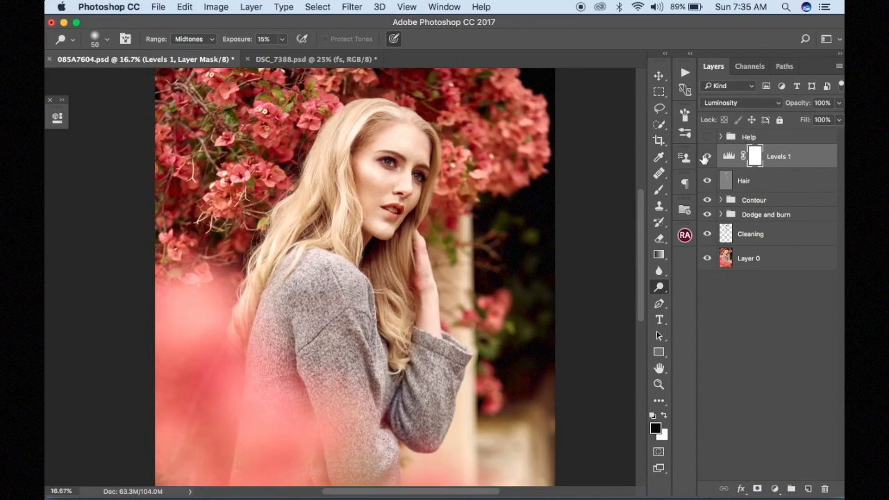
{"action": "left_click", "coordinate": [706, 157]}
{"action": "left_click", "coordinate": [706, 157]}
{"action": "key", "text": "super+minus"}
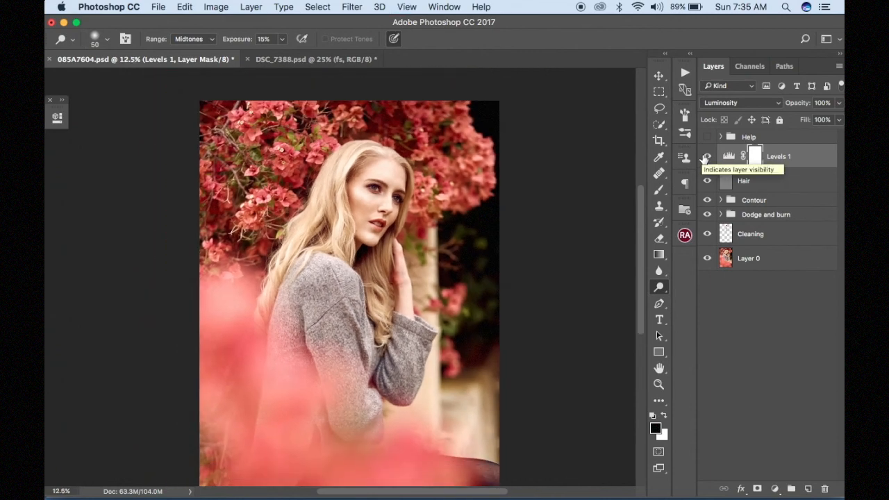
- View the DSC_7388.psd bathtub image for comparison, and return to 085A7604.psd to examine the portrait's contrast at several zoom levels
{"action": "left_click", "coordinate": [342, 59]}
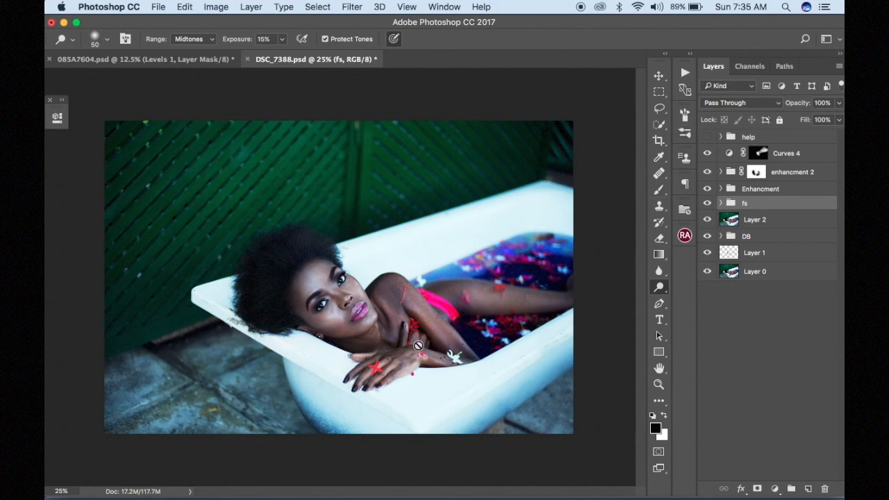
{"action": "left_click", "coordinate": [167, 60]}
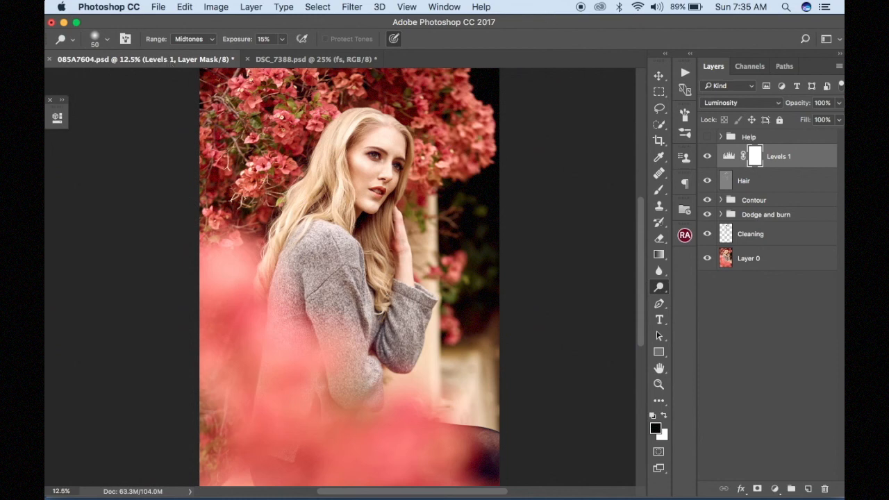
{"action": "key", "text": "super+minus"}
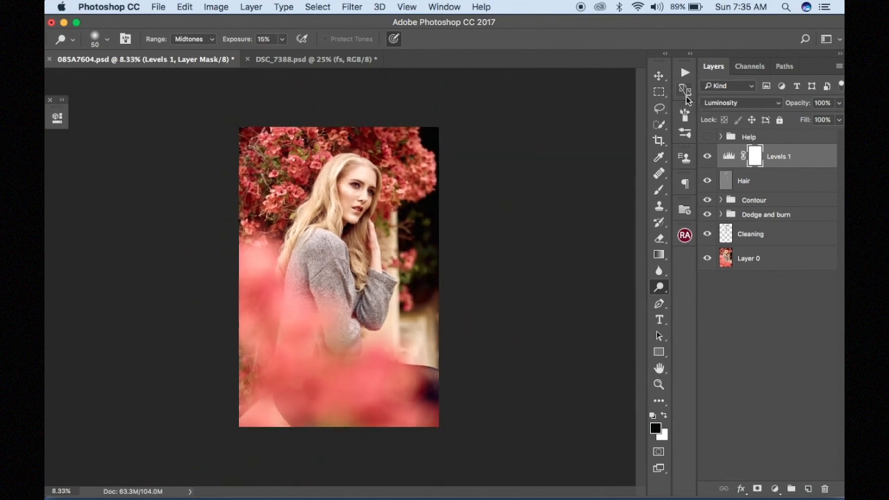
{"action": "key", "text": "super+plus"}
{"action": "key", "text": "super+plus"}
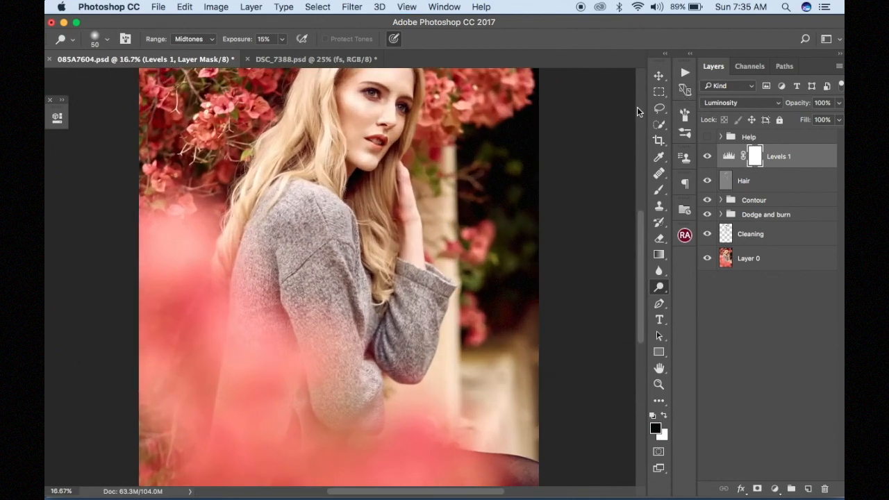
{"action": "scroll", "coordinate": [501, 186], "scroll_direction": "up", "scroll_amount": 1}
{"action": "scroll", "coordinate": [501, 187], "scroll_direction": "up", "scroll_amount": 3}
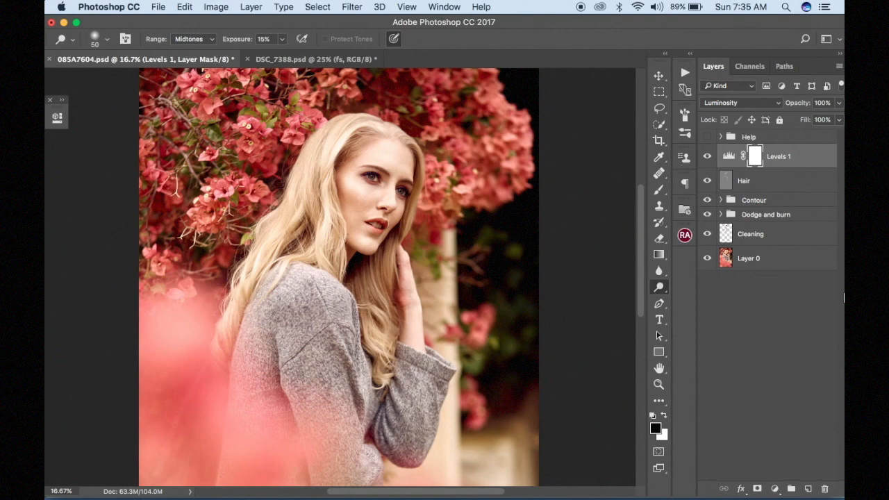
{"action": "key", "text": "super+minus"}
{"action": "key", "text": "super+minus"}
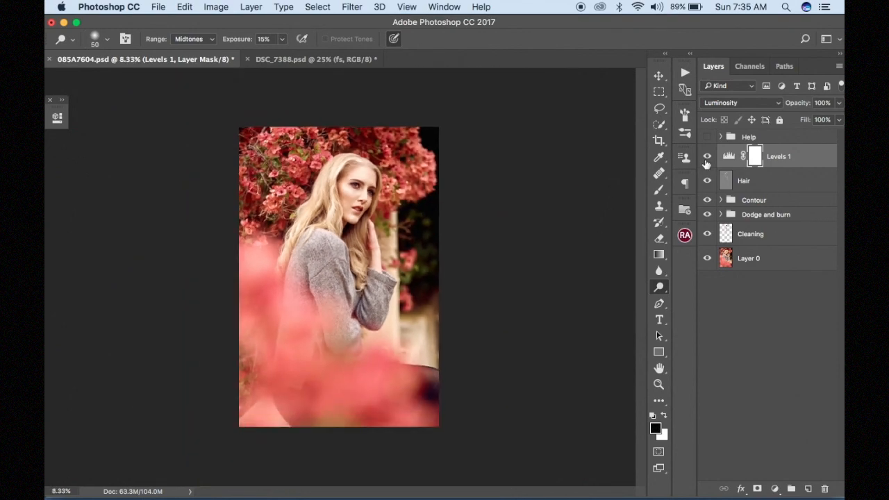
{"action": "key", "text": "super+plus"}
{"action": "key", "text": "super+plus"}
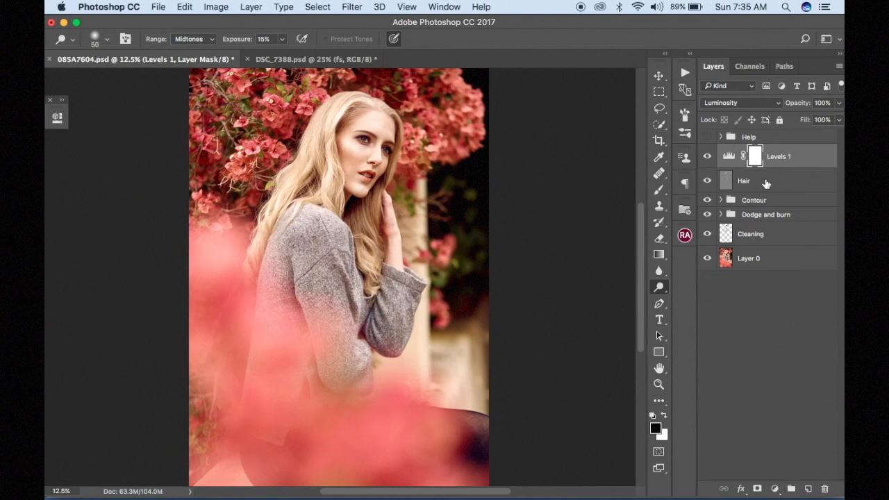
- Group the Levels adjustment layer with the Hair layer and name the group Adjustments
{"action": "left_click", "coordinate": [765, 182], "text": "shift"}
{"action": "left_click_drag", "start_coordinate": [786, 172], "coordinate": [789, 486]}
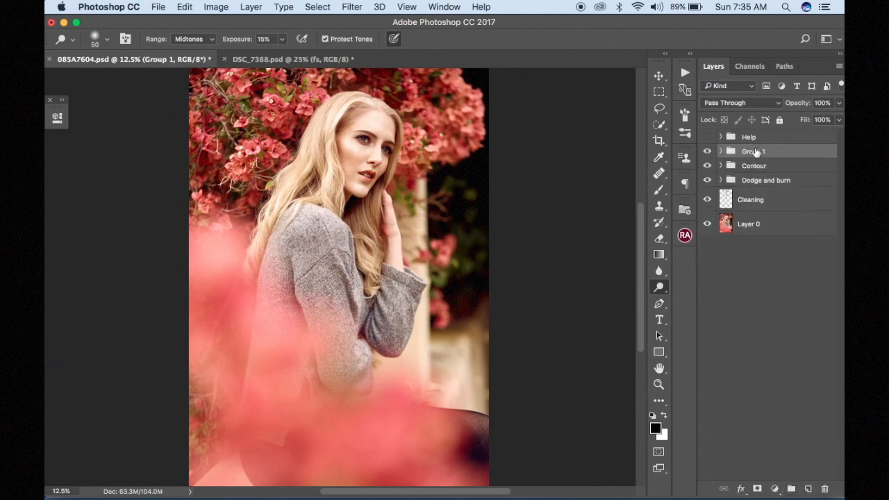
{"action": "double_click", "coordinate": [753, 151]}
{"action": "type", "text": "Adjustments"}
{"action": "key", "text": "Return"}
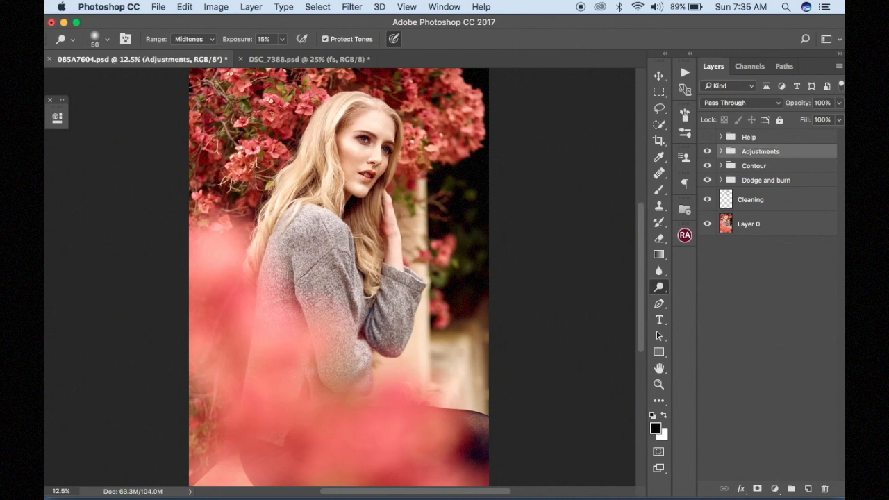
- Toggle the visibility of the Adjustments group to compare the portrait with and without its edits
{"action": "left_click", "coordinate": [707, 151]}
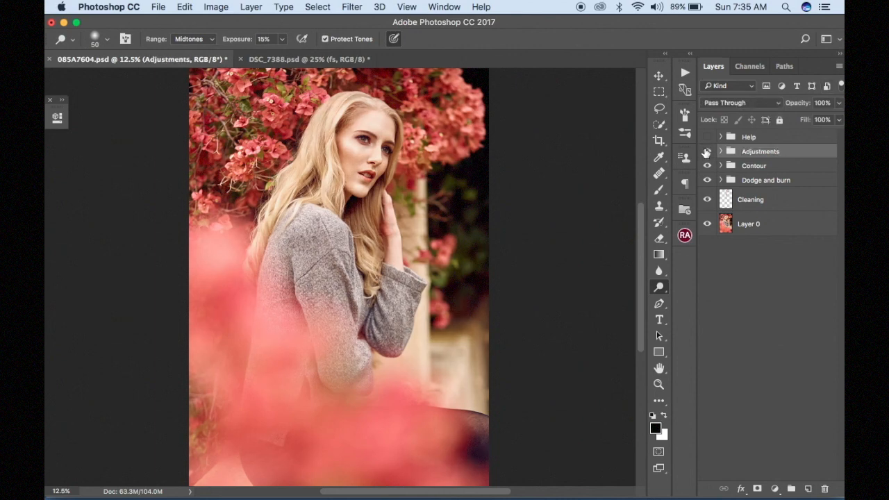
{"action": "left_click", "coordinate": [707, 152]}
{"action": "left_click", "coordinate": [706, 152]}
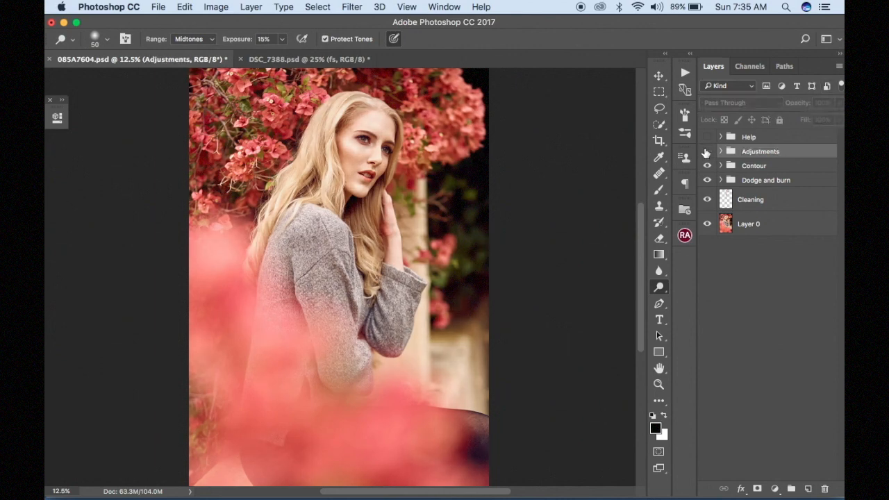